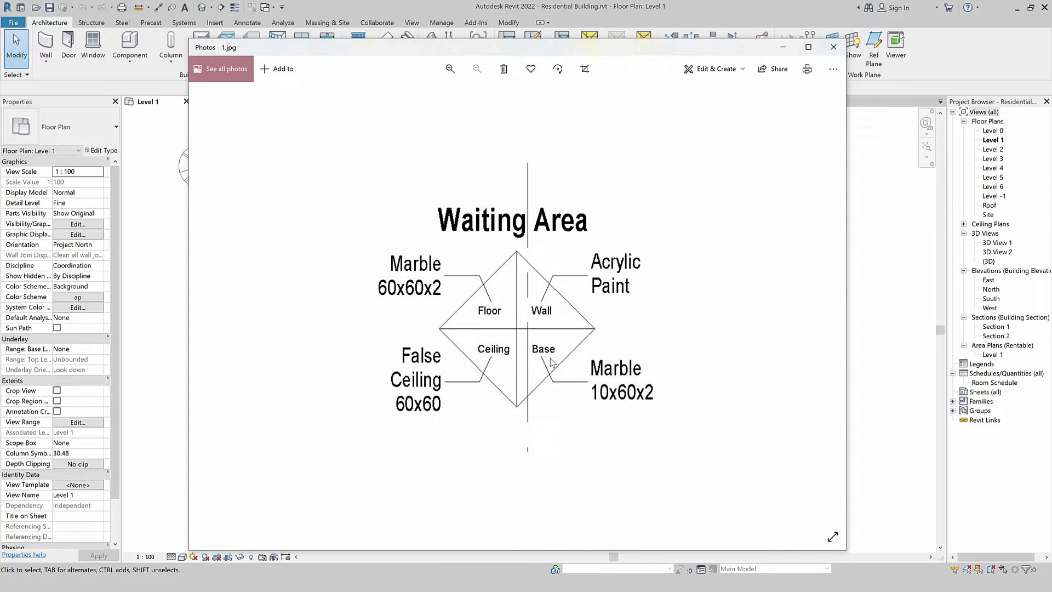
Close the Waiting Area finish legend 1.jpg reference image in Windows Photos
click(833, 47)
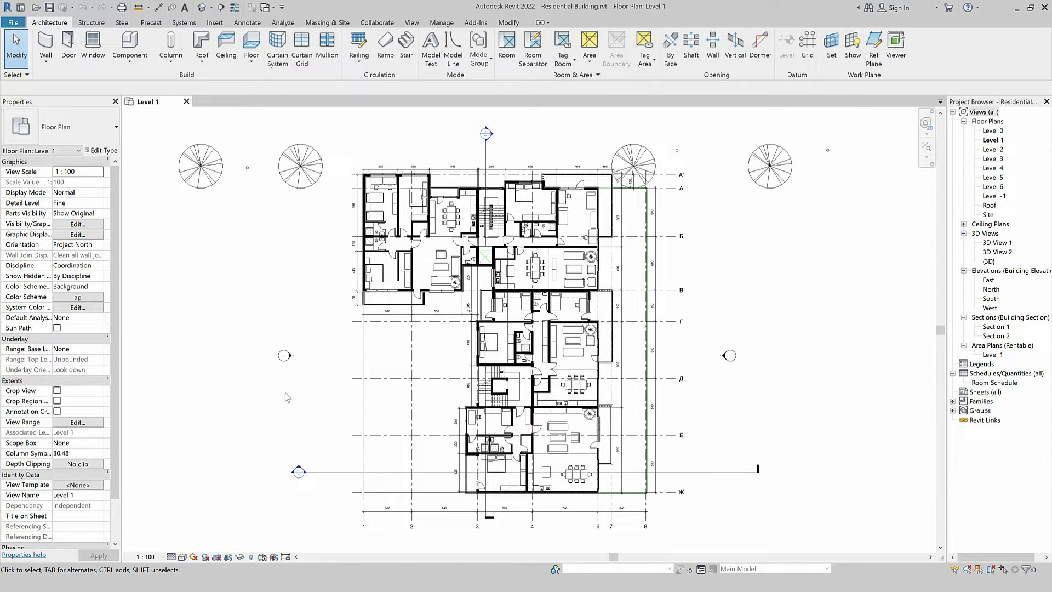
Create a new annotation symbol family from the Metric Room Tag.rft template
click(12, 23)
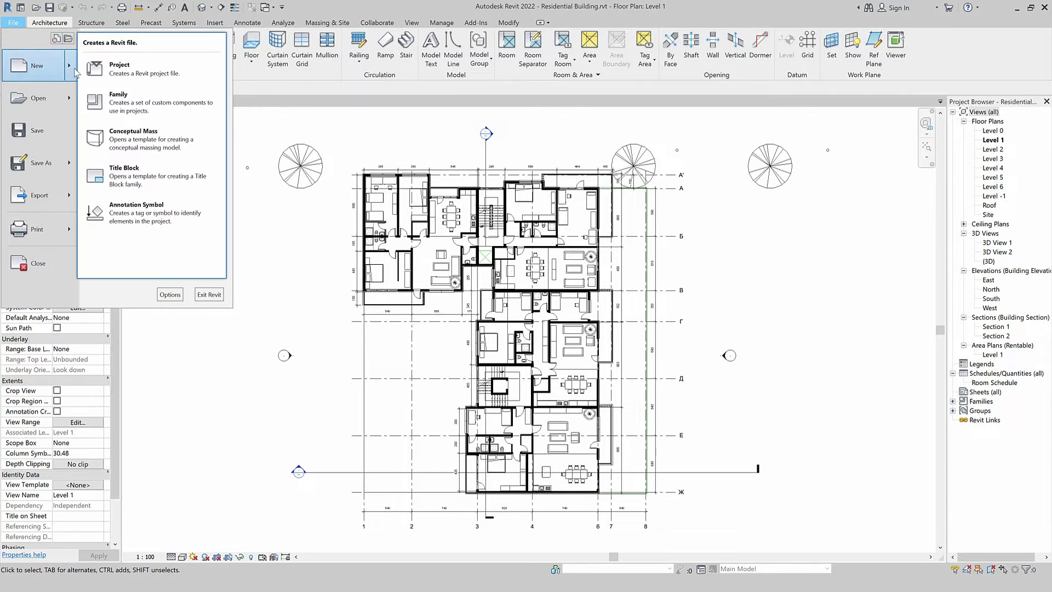
mouse_move(37, 65)
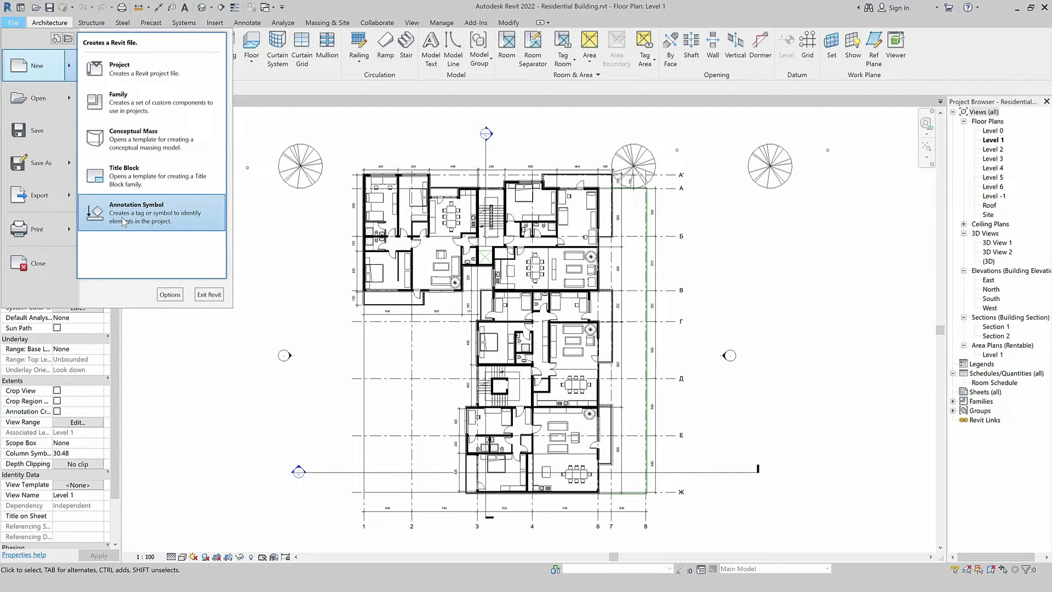
click(167, 219)
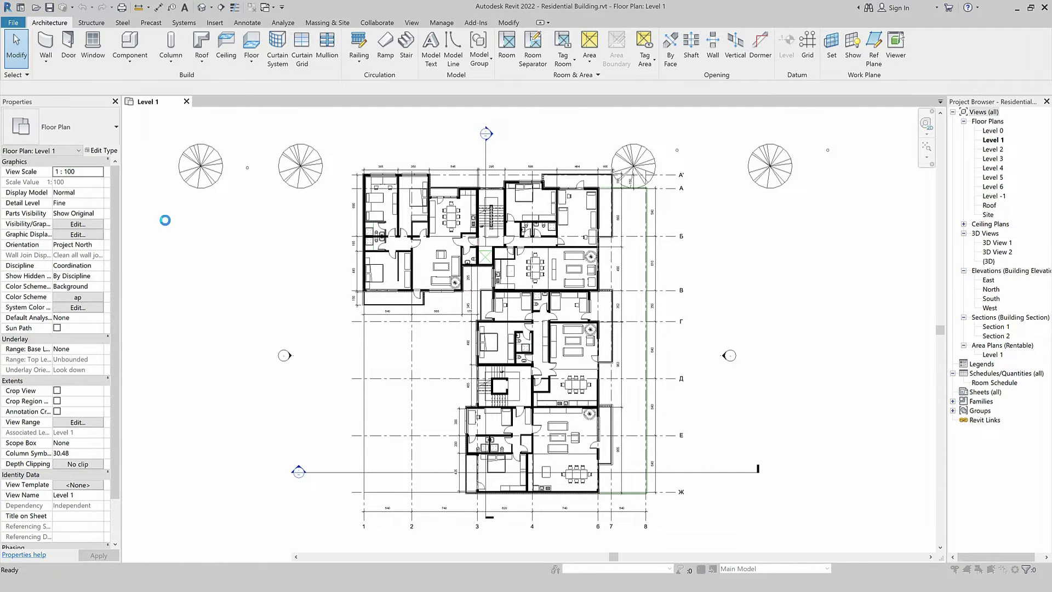
click(420, 340)
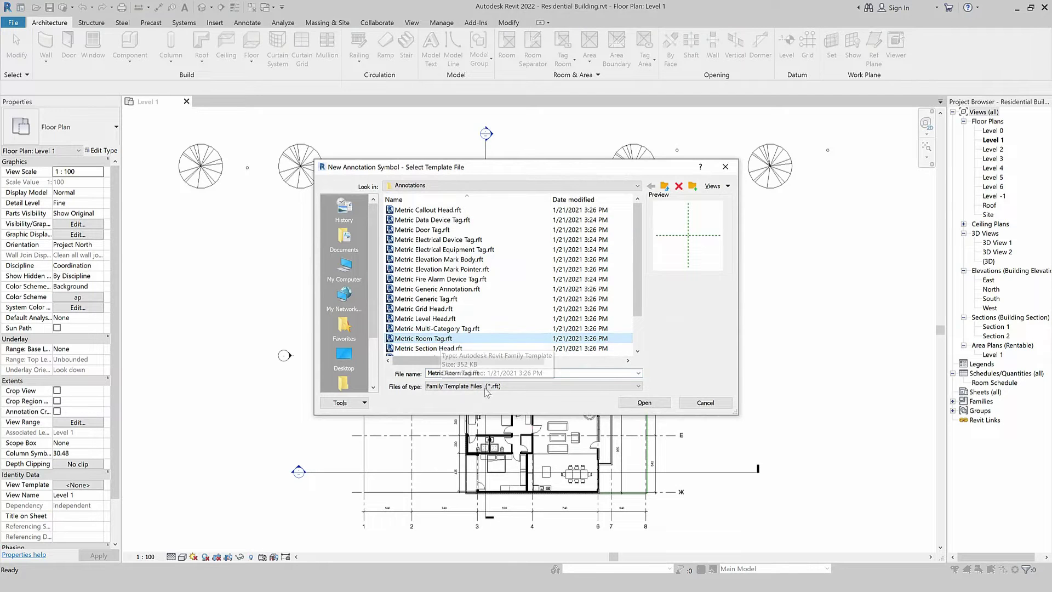
click(655, 406)
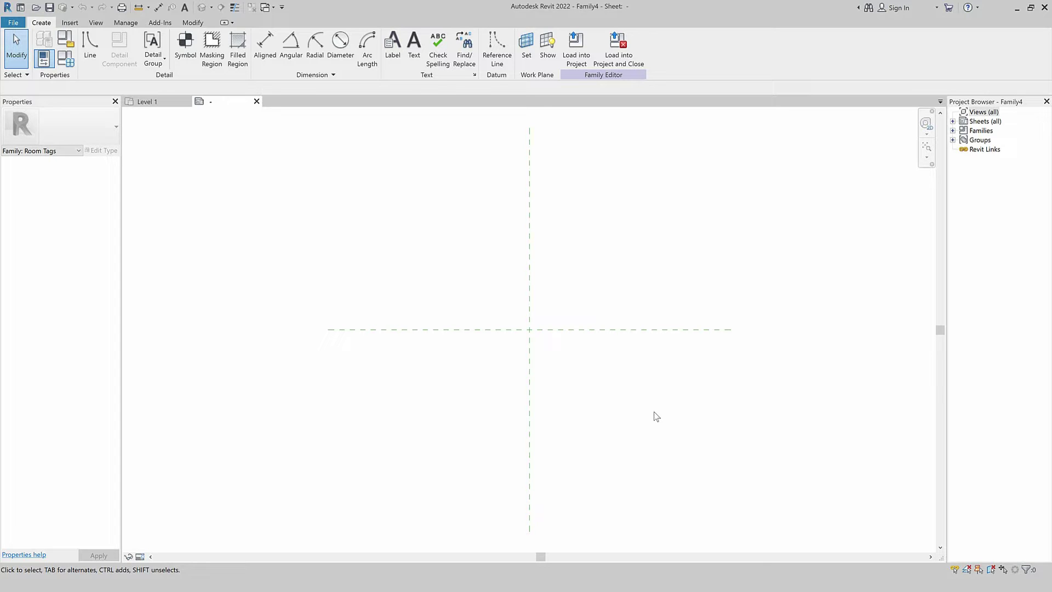
key(n)
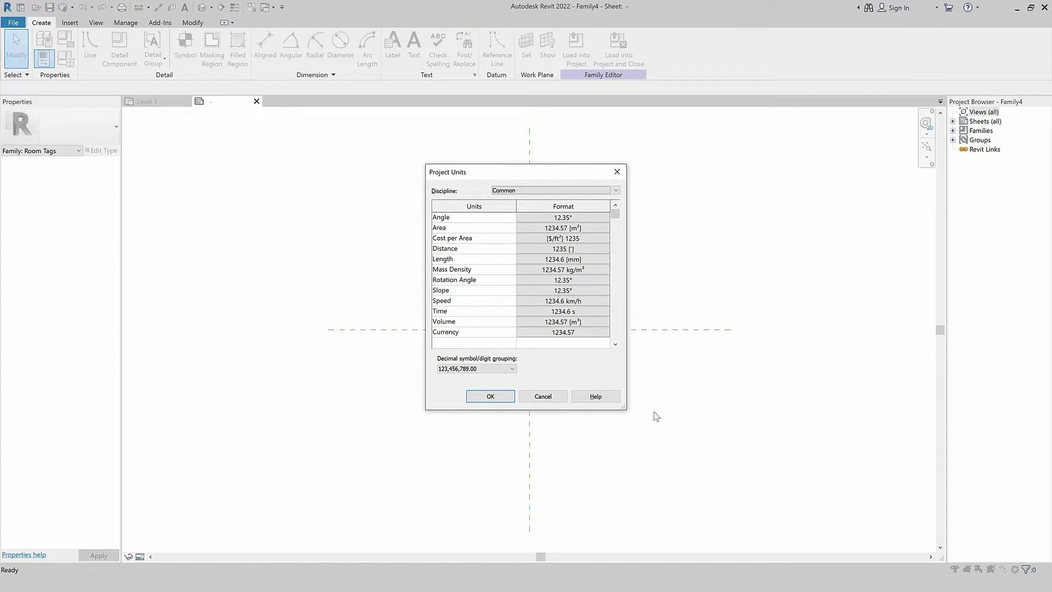
Change the distance unit format to Centimeters rounded to 0 decimal places
click(587, 250)
click(545, 232)
click(543, 244)
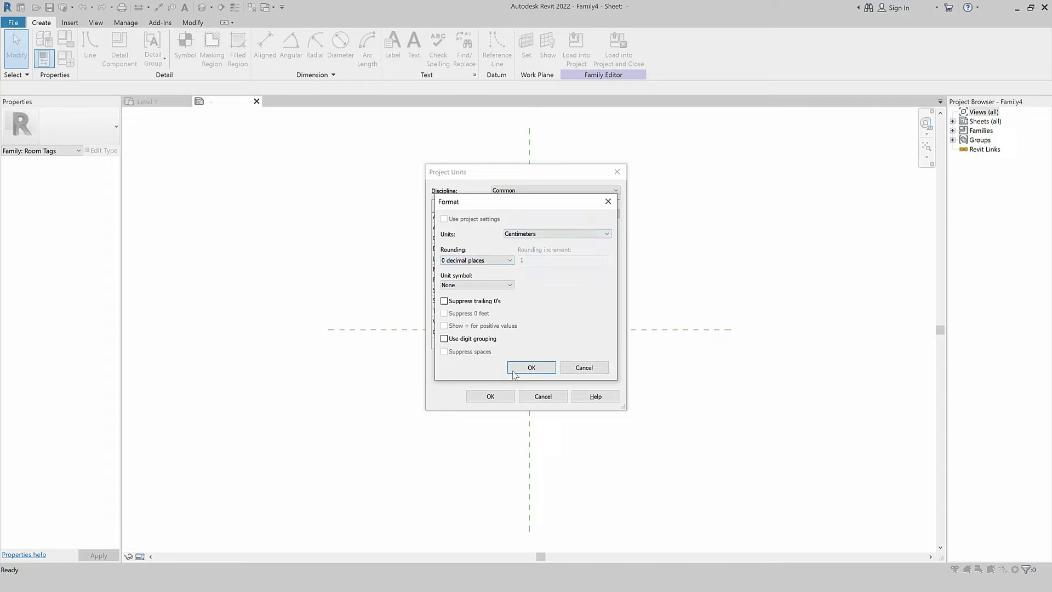
click(528, 372)
click(491, 396)
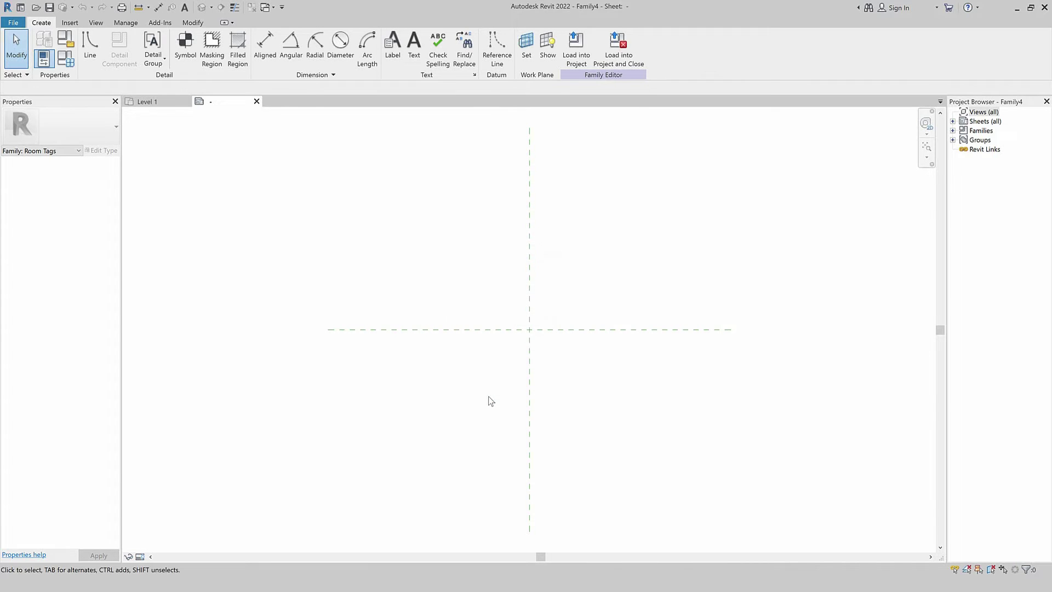
Draw a right triangle with a 6 base from the reference planes' intersection
scroll(547, 279, up, 2)
click(90, 48)
middle_drag(511, 383, 510, 362)
click(684, 362)
click(510, 362)
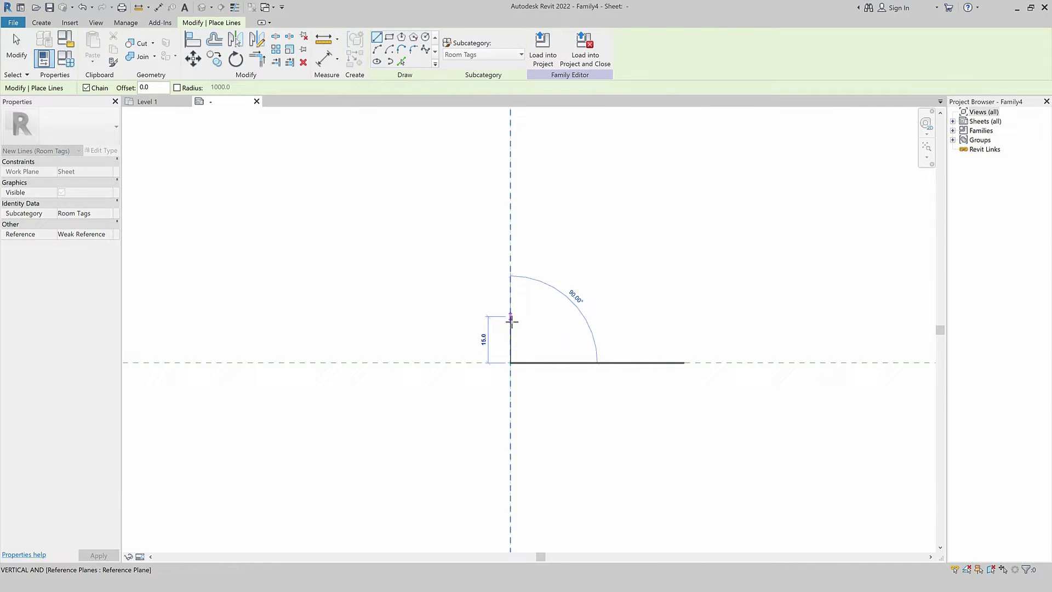
scroll(510, 343, up, 2)
scroll(511, 342, up, 3)
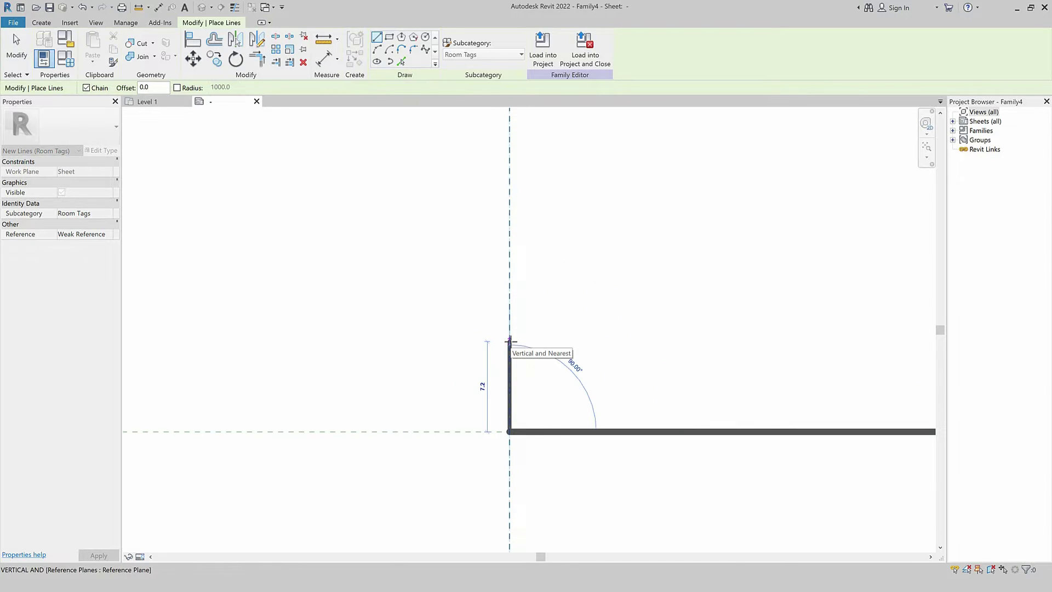
click(510, 341)
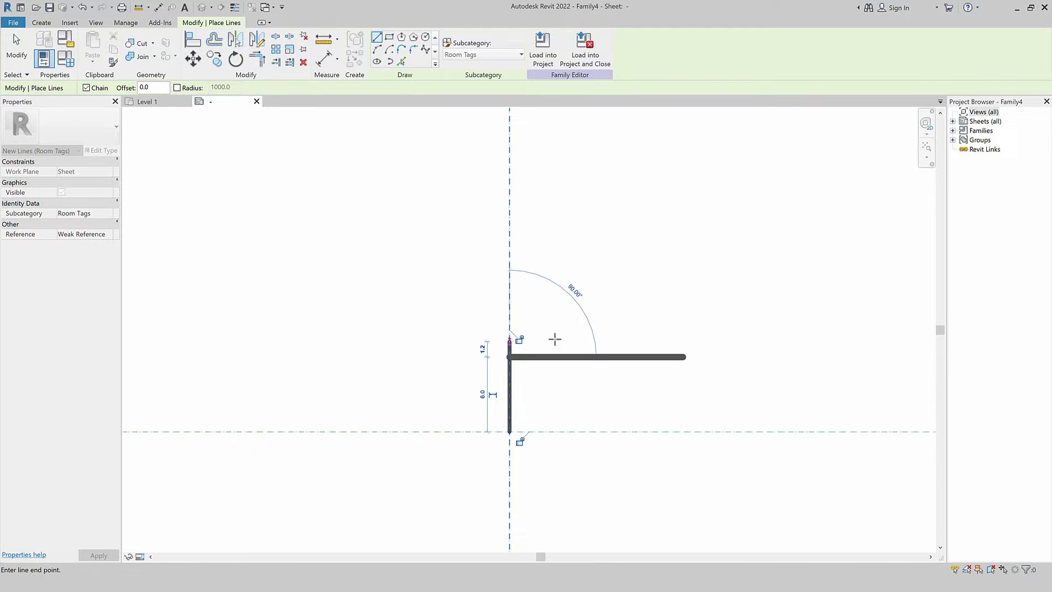
click(509, 431)
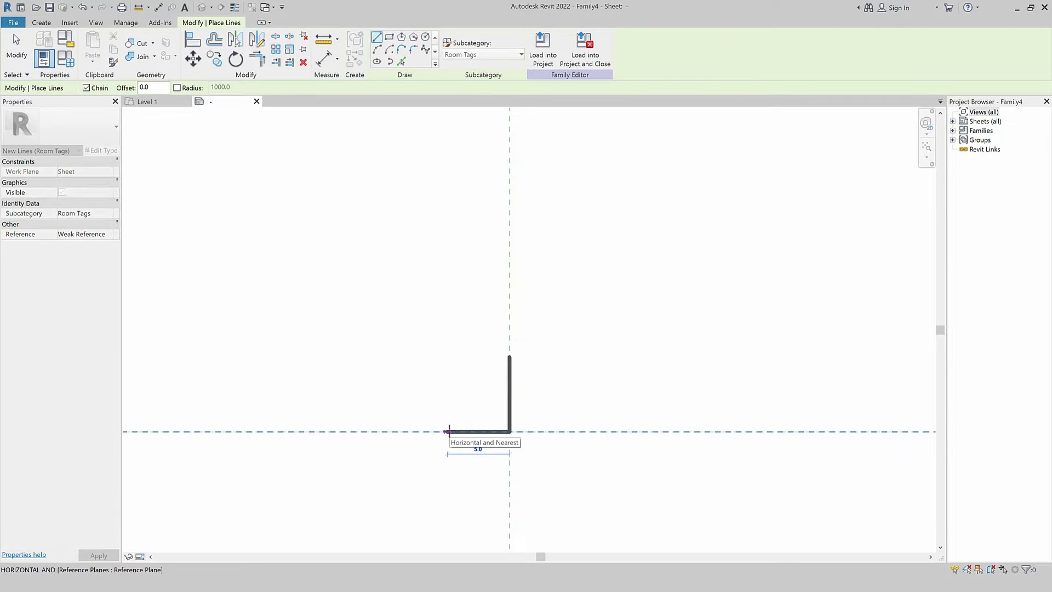
text(6)
key(Return)
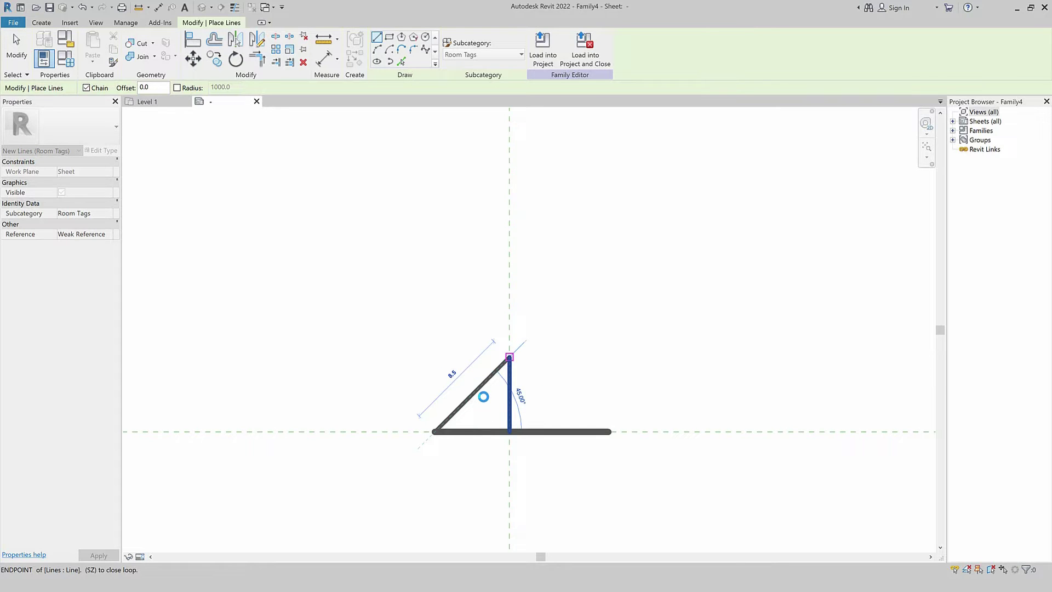
click(483, 396)
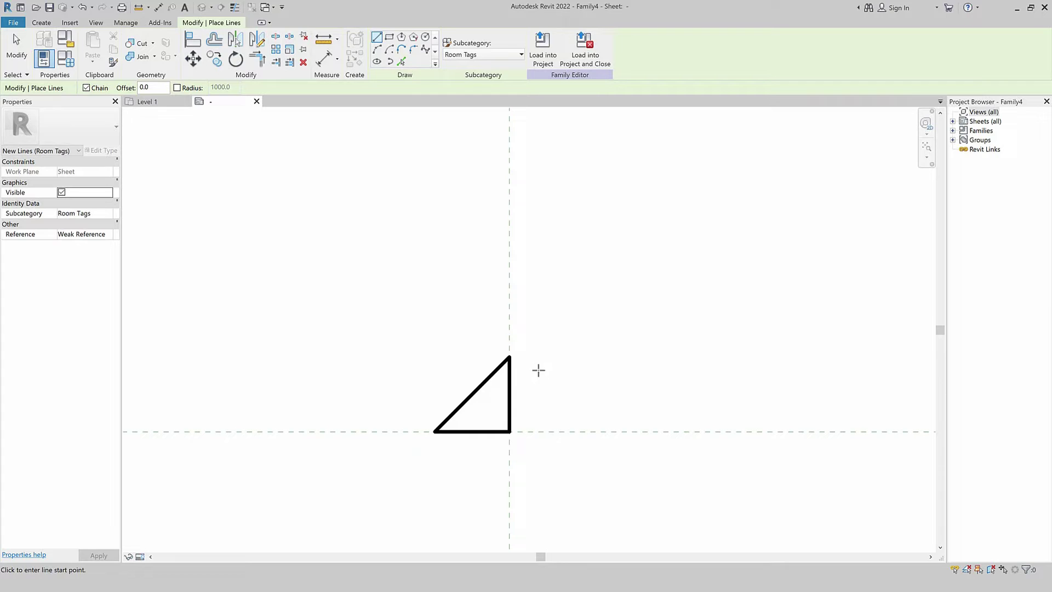
key(Escape)
Mirror the diagonal and base lines across the vertical reference plane
click(477, 397)
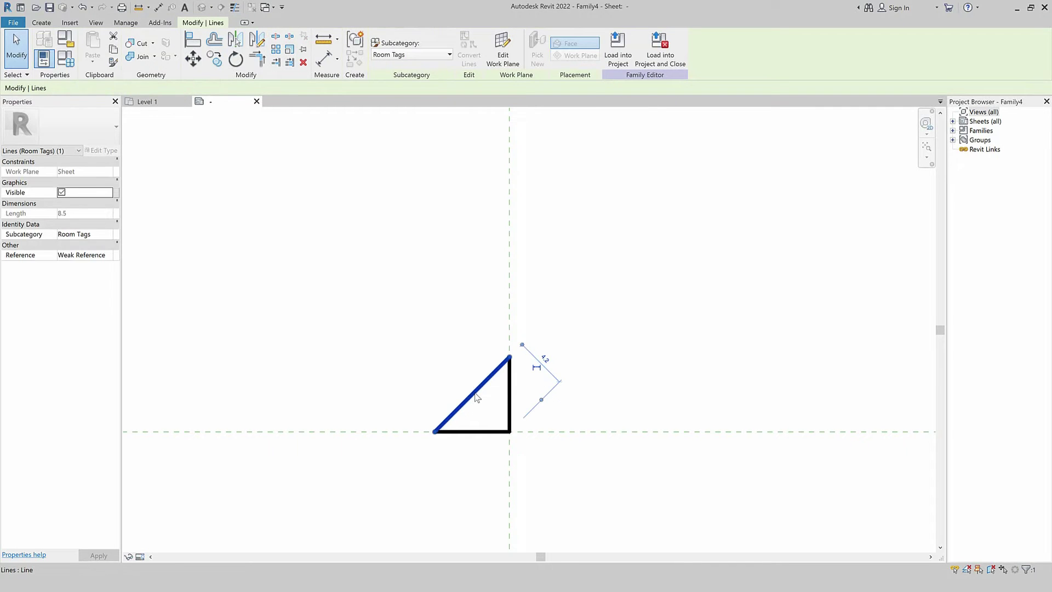
ctrl+click(472, 433)
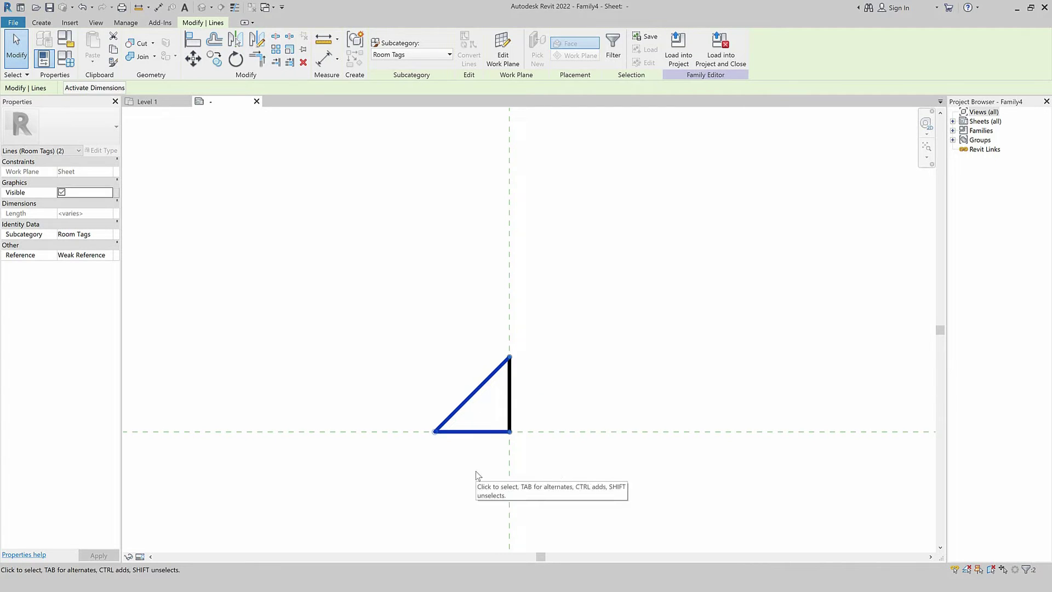
key(m)
key(m)
click(509, 420)
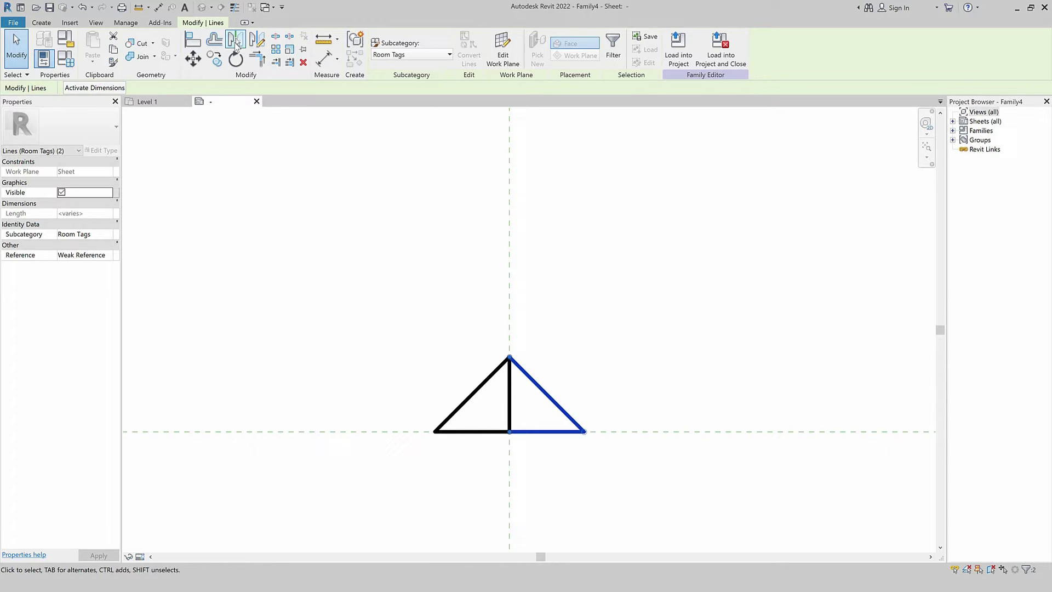
click(489, 413)
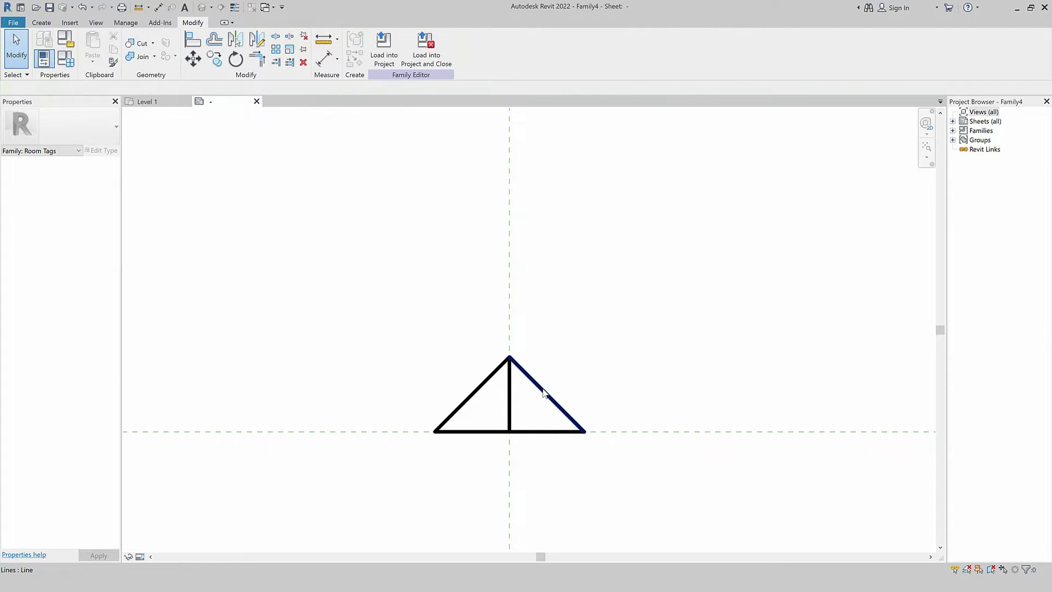
Mirror the upper lines below the baseline to complete the quartered diamond
click(544, 391)
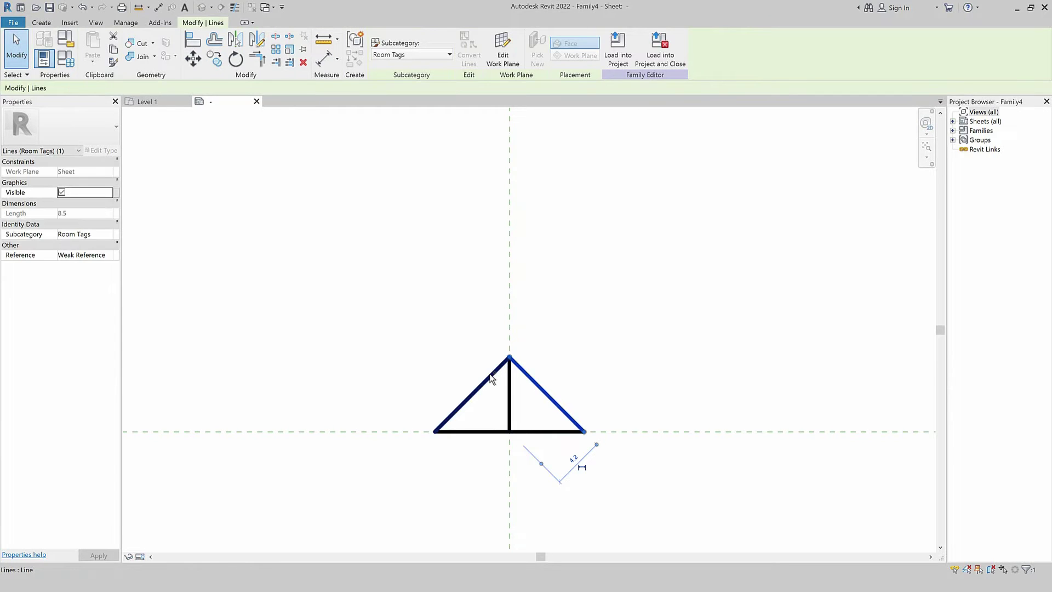
ctrl+click(510, 386)
key(m)
key(m)
click(530, 423)
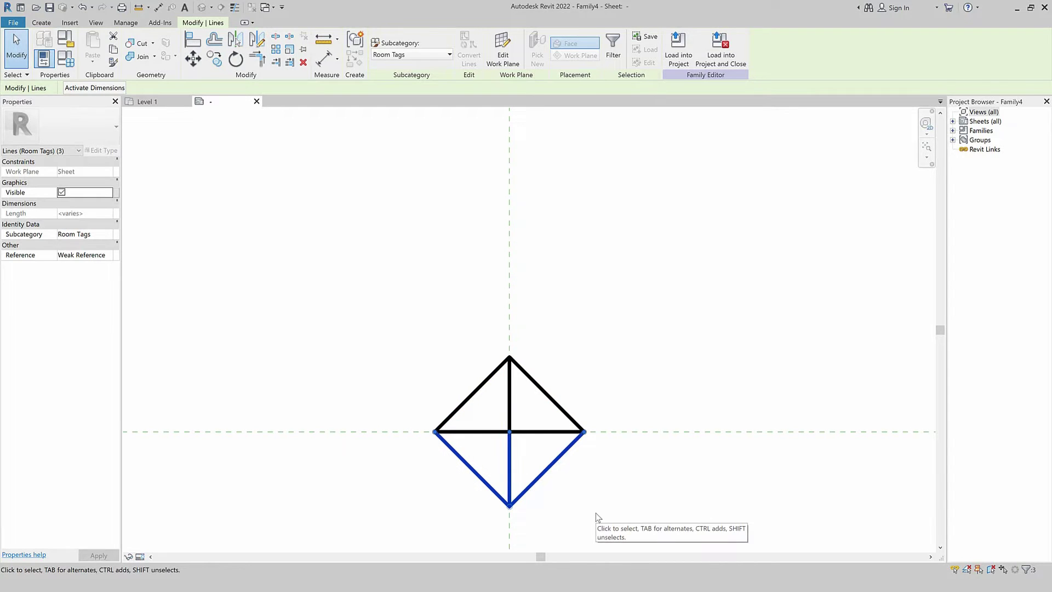
key(Escape)
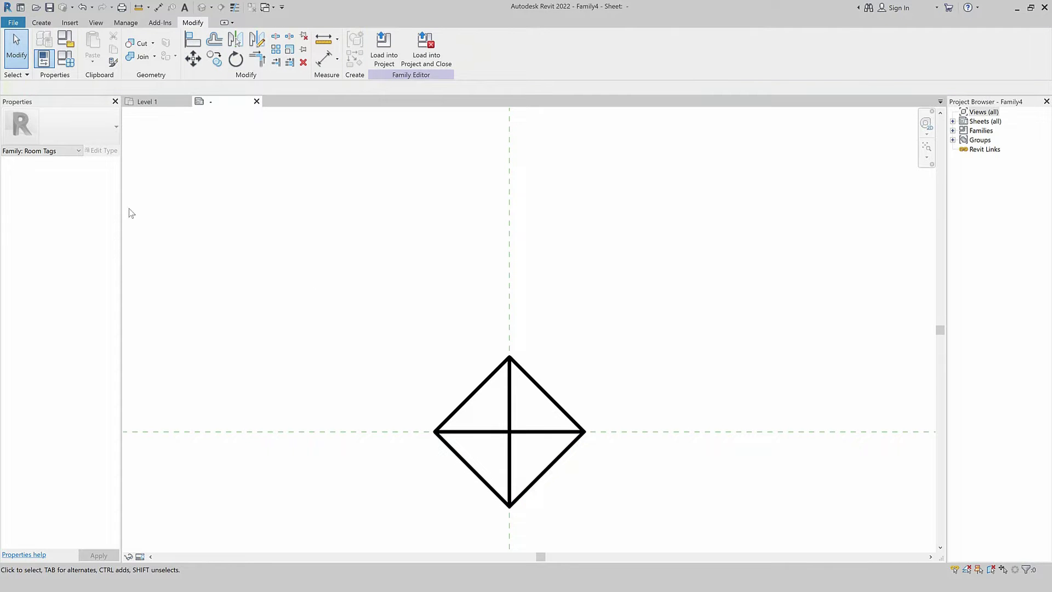
click(41, 22)
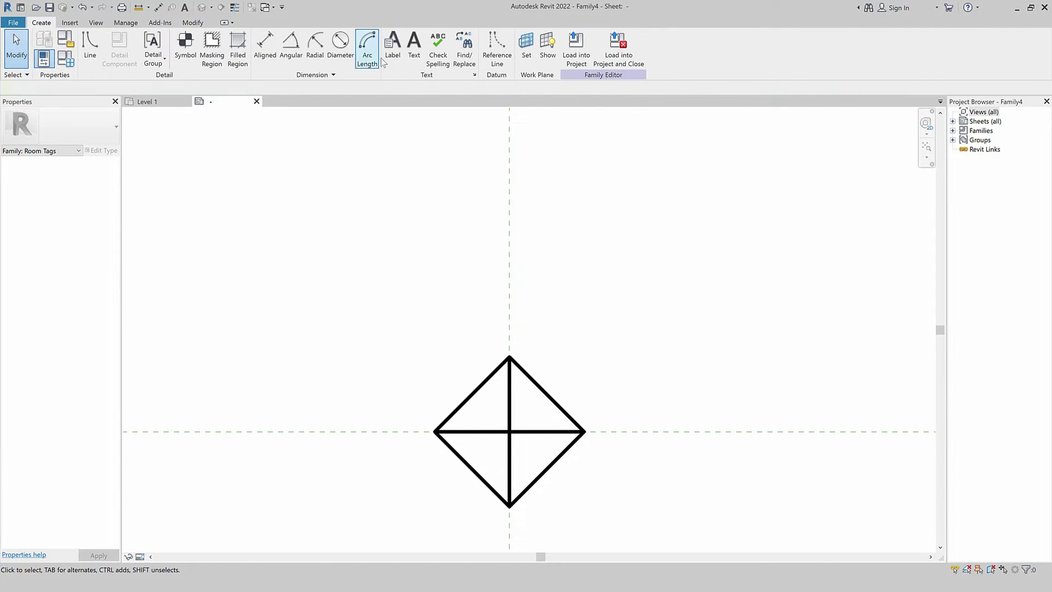
Place a label with the room Name parameter and move it above the diamond
click(393, 50)
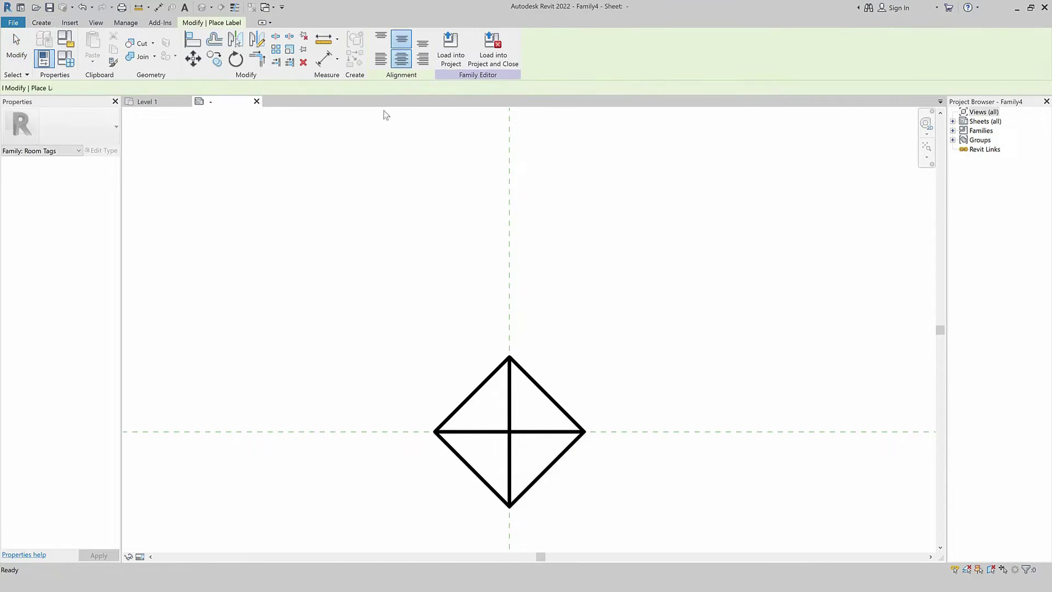
click(510, 351)
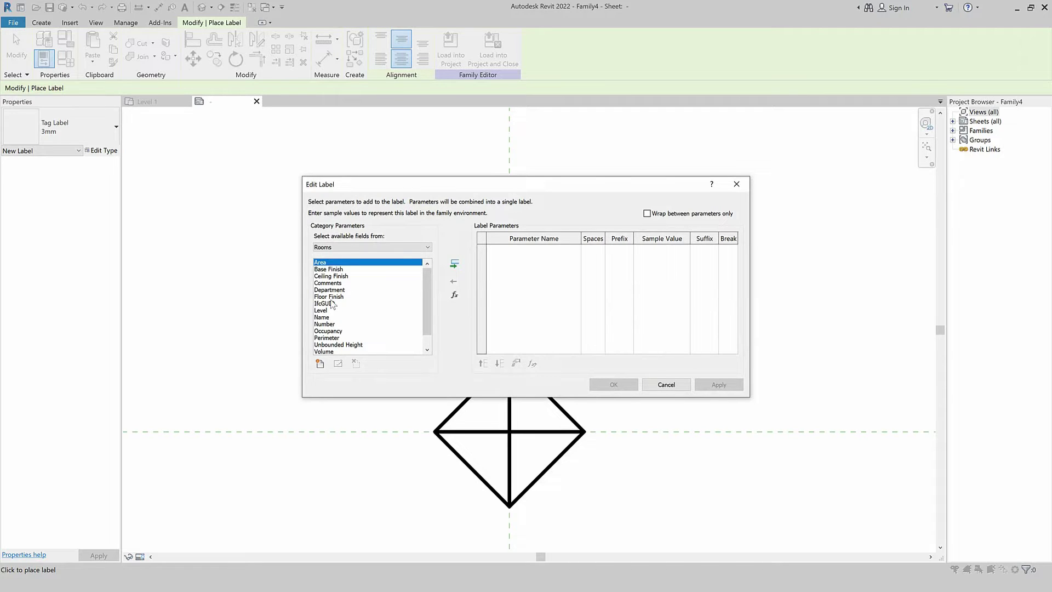
double_click(331, 317)
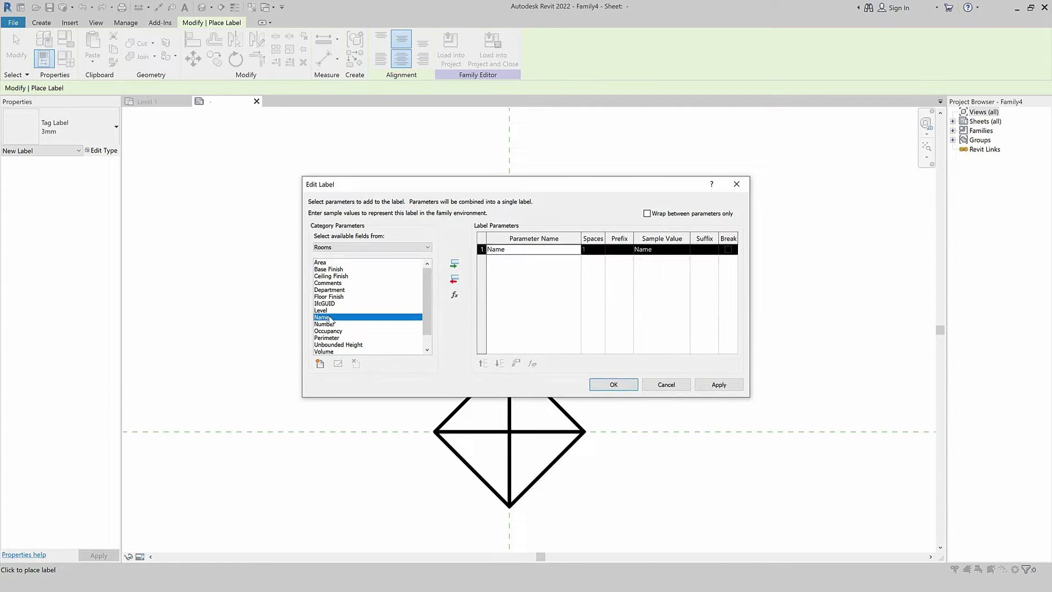
click(454, 283)
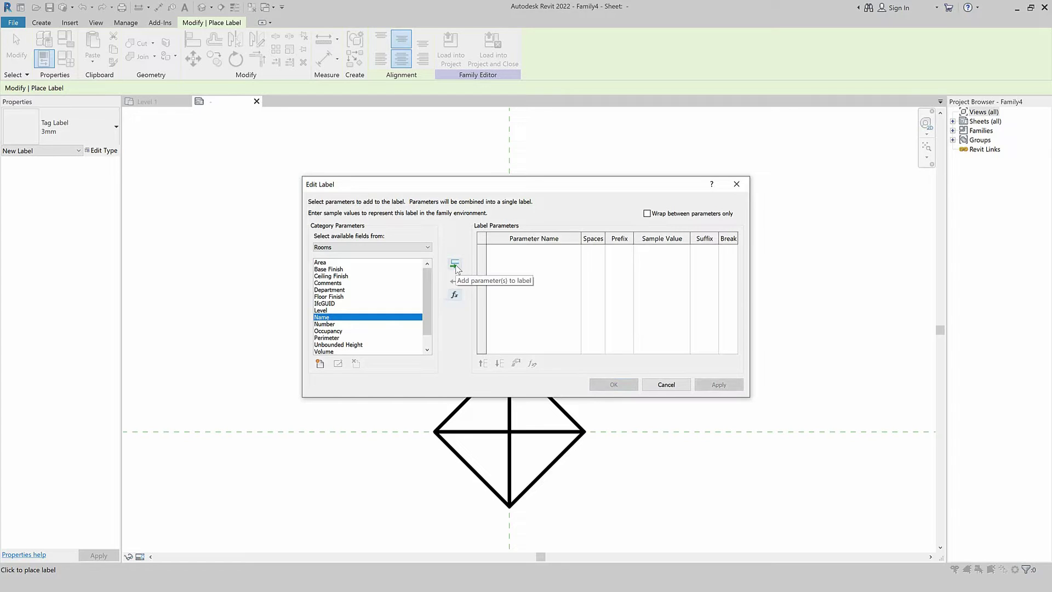
click(455, 264)
click(455, 281)
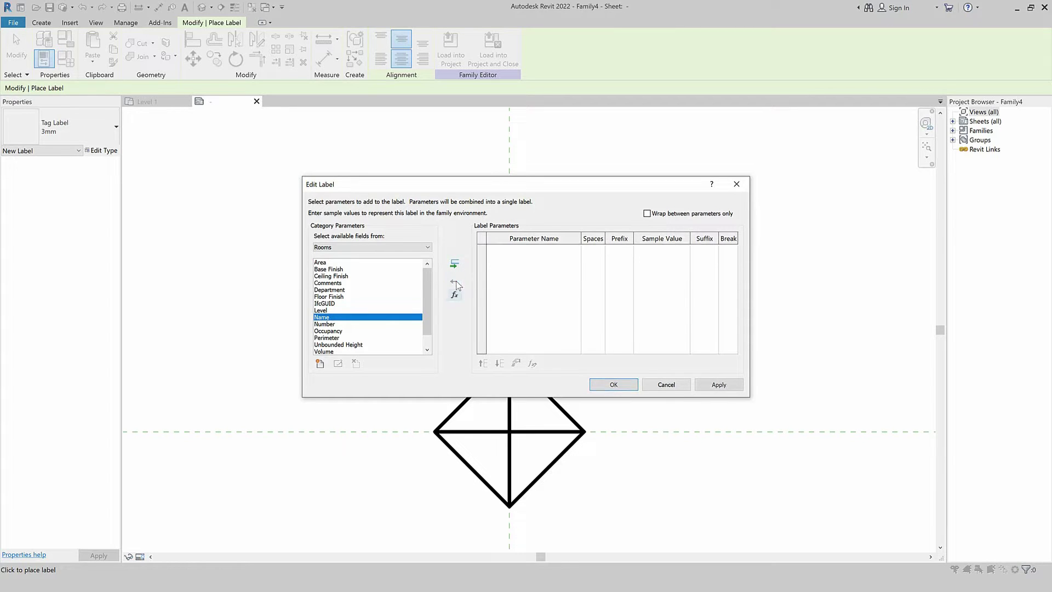
click(455, 264)
click(613, 385)
key(Escape)
click(522, 356)
mouse_move(522, 356)
mouse_down()
mouse_move(522, 341)
mouse_move(508, 353)
mouse_move(509, 322)
mouse_up()
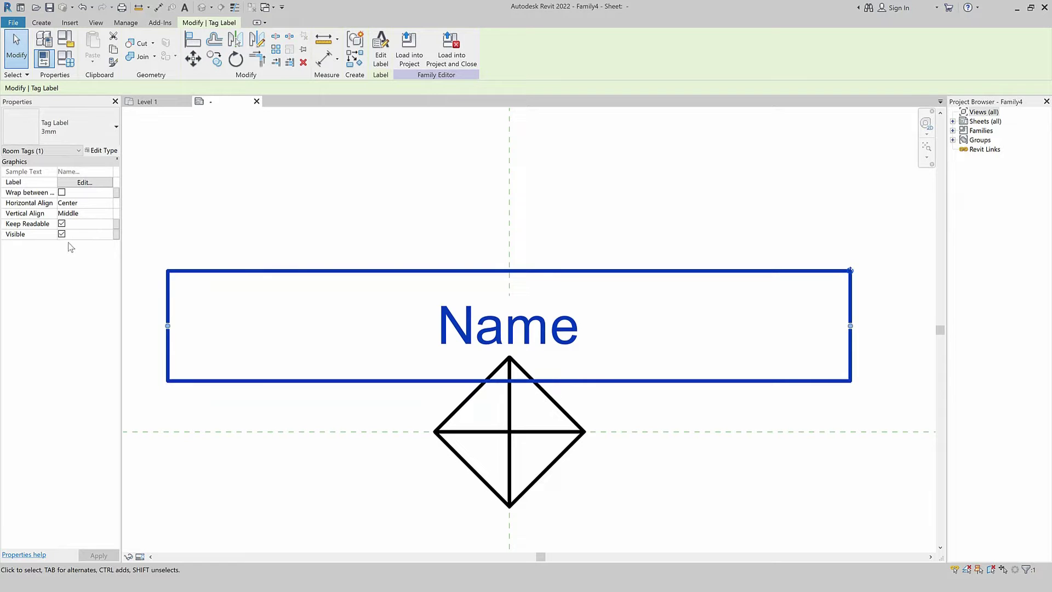
Duplicate the label type as 2mm with 2.3 mm text and a transparent background
click(104, 151)
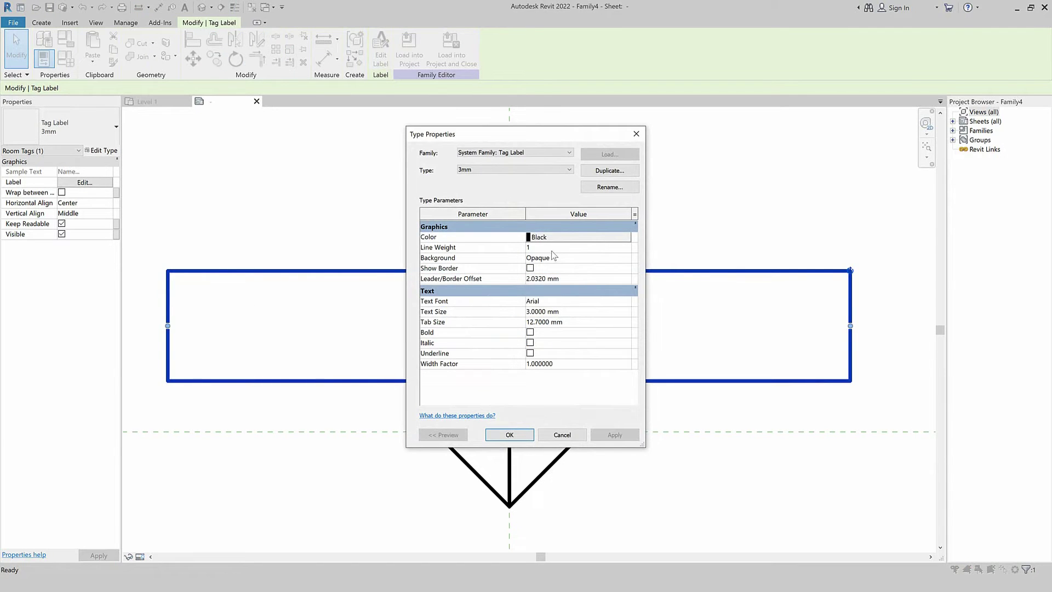
click(610, 170)
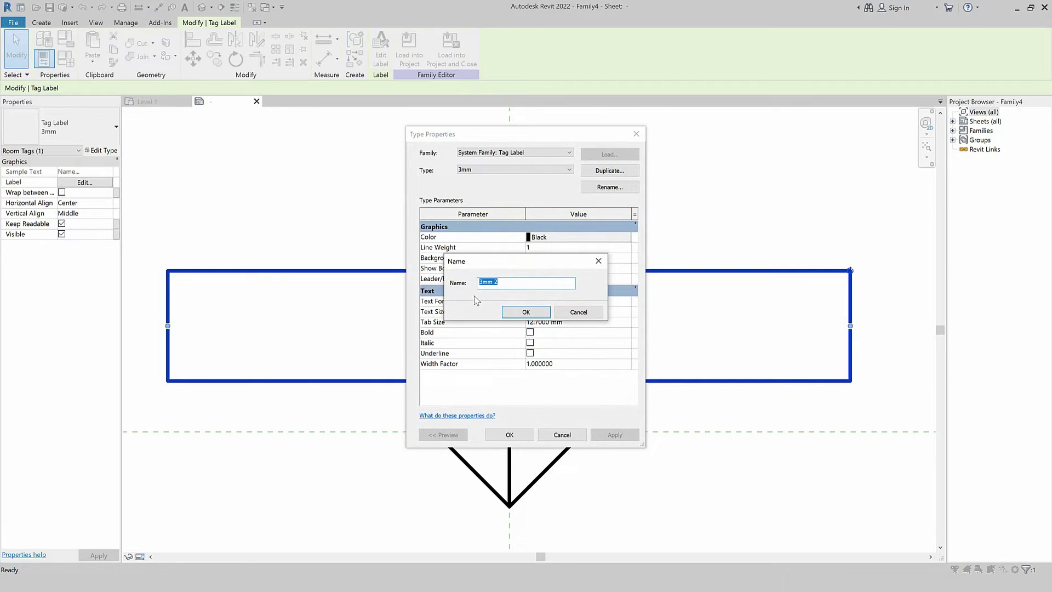
click(484, 284)
text(2)
click(526, 312)
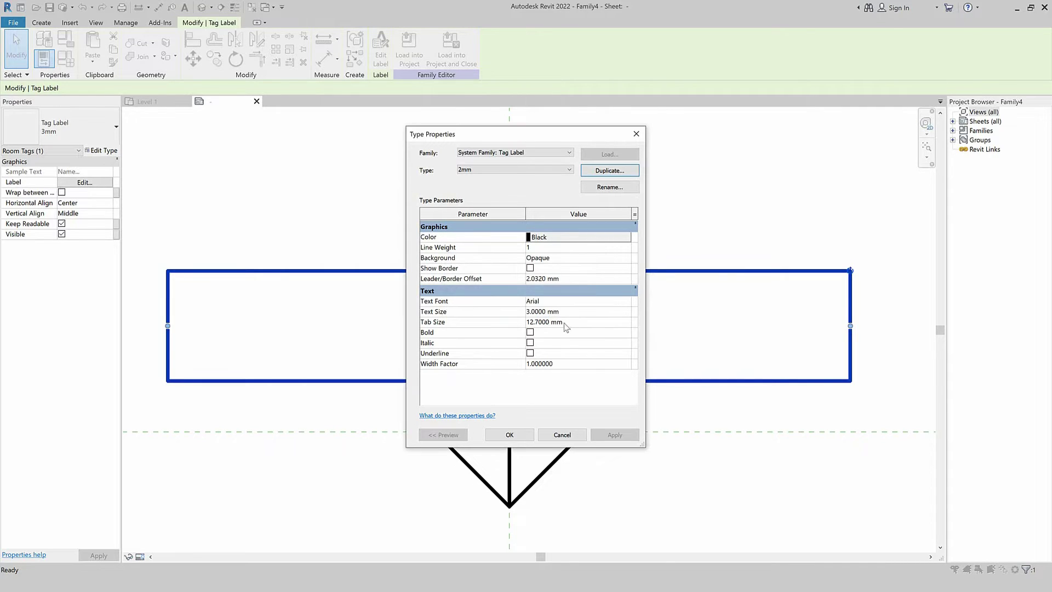
click(543, 311)
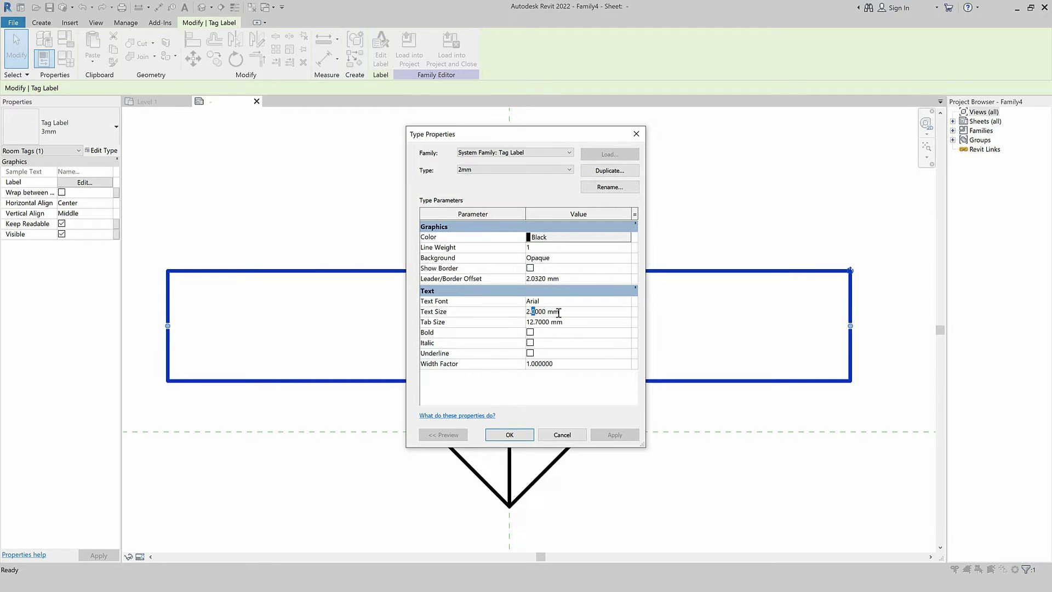
text(3)
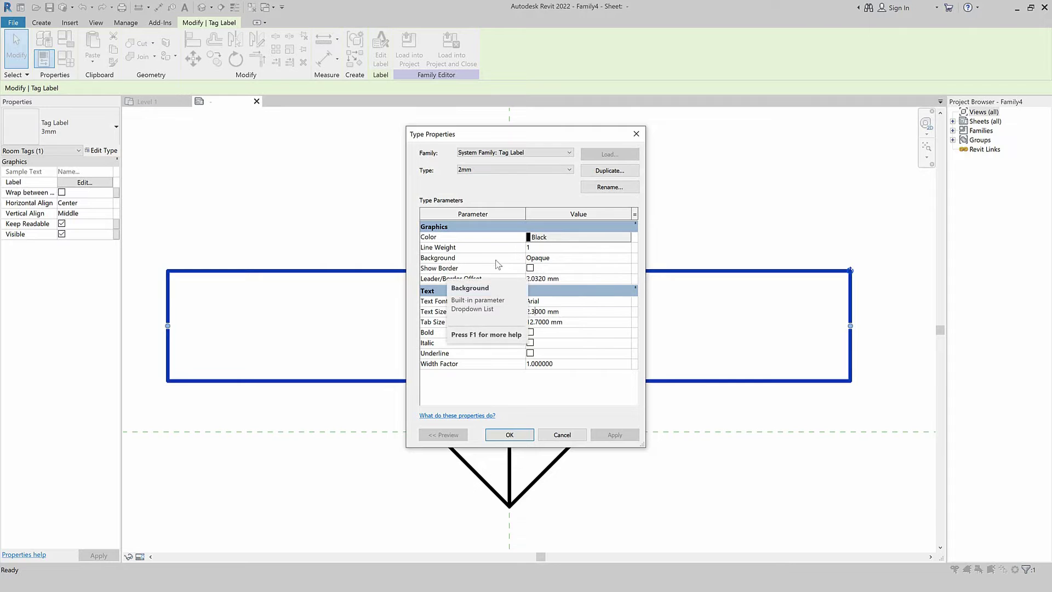
click(619, 258)
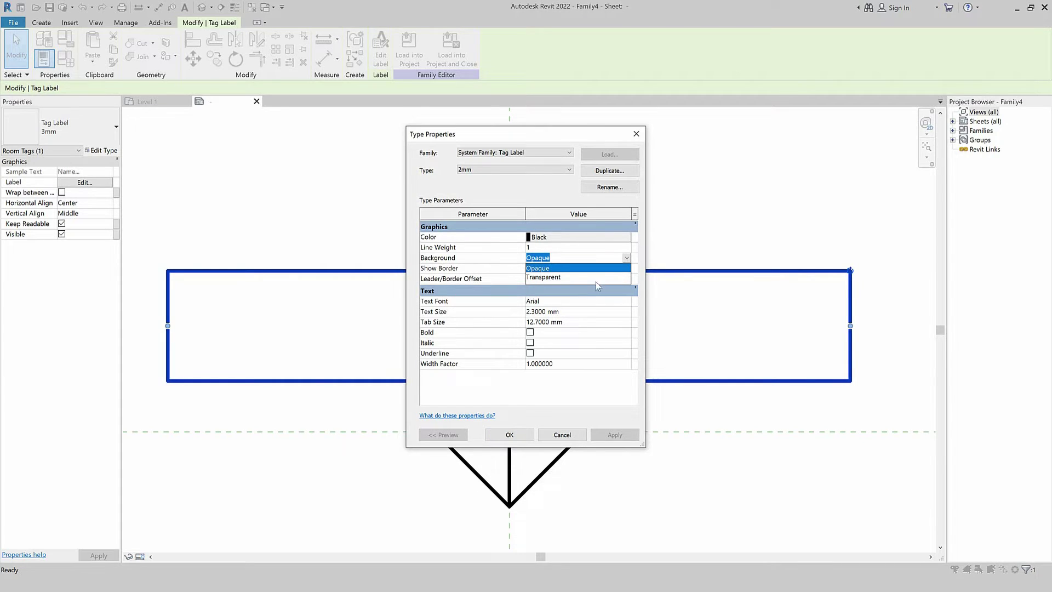
click(574, 278)
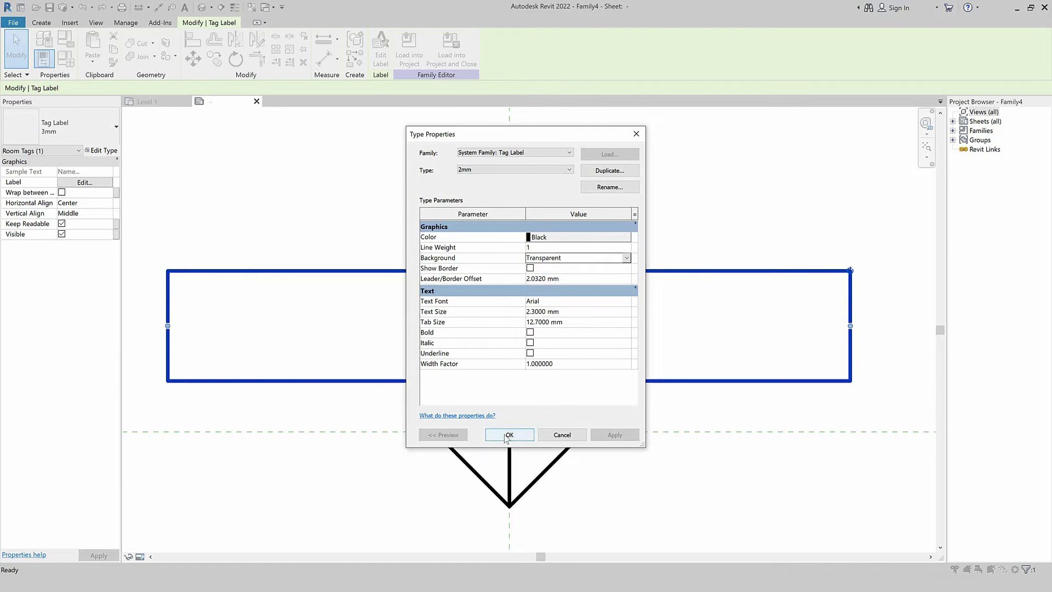
click(509, 435)
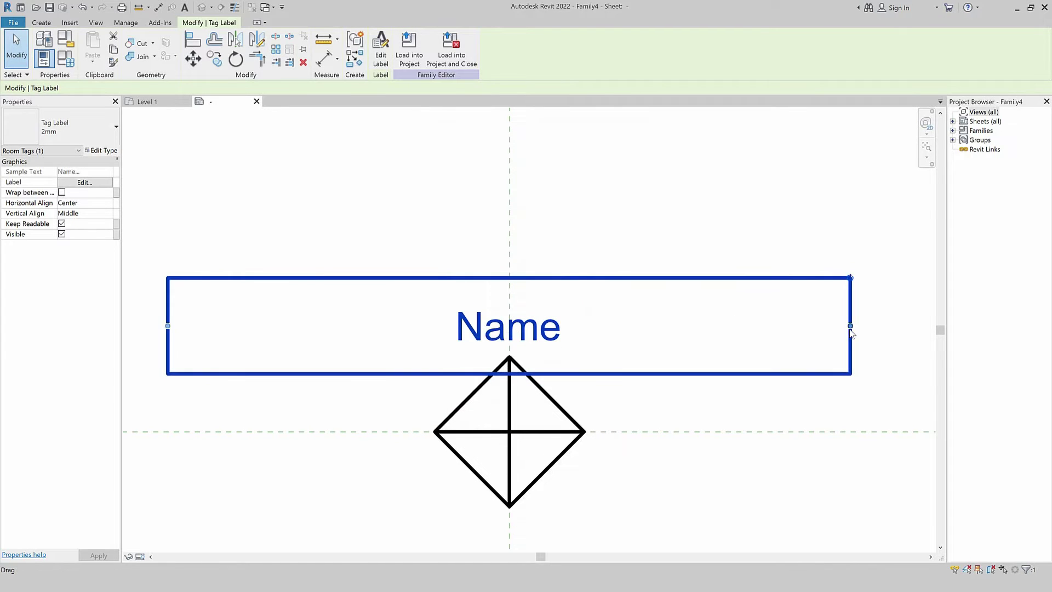
Narrow the Name label's box by dragging its right edge inward
mouse_move(789, 336)
mouse_down()
mouse_move(747, 339)
mouse_move(748, 327)
mouse_up()
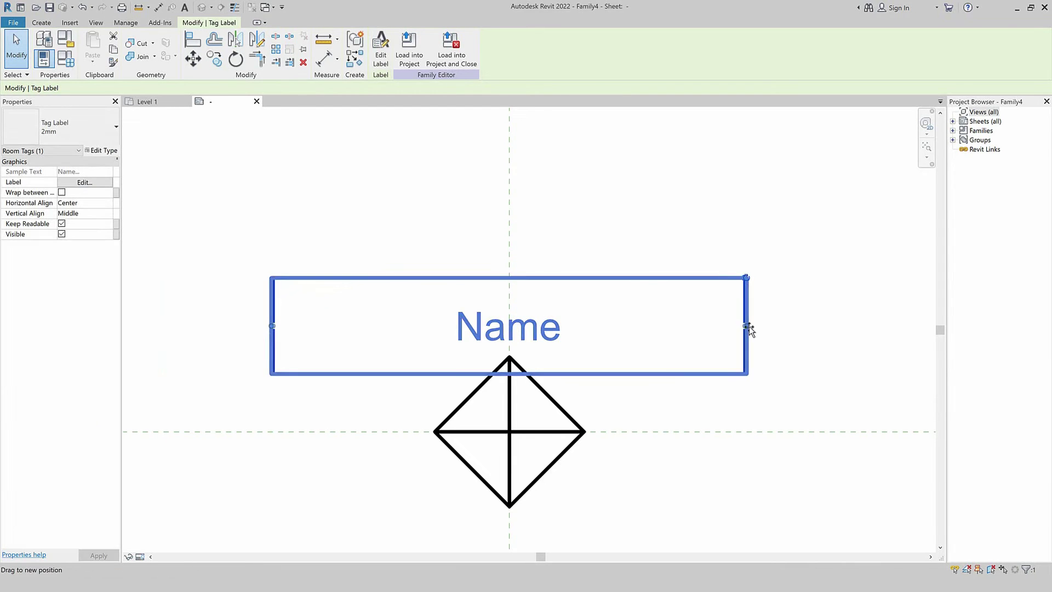
click(708, 392)
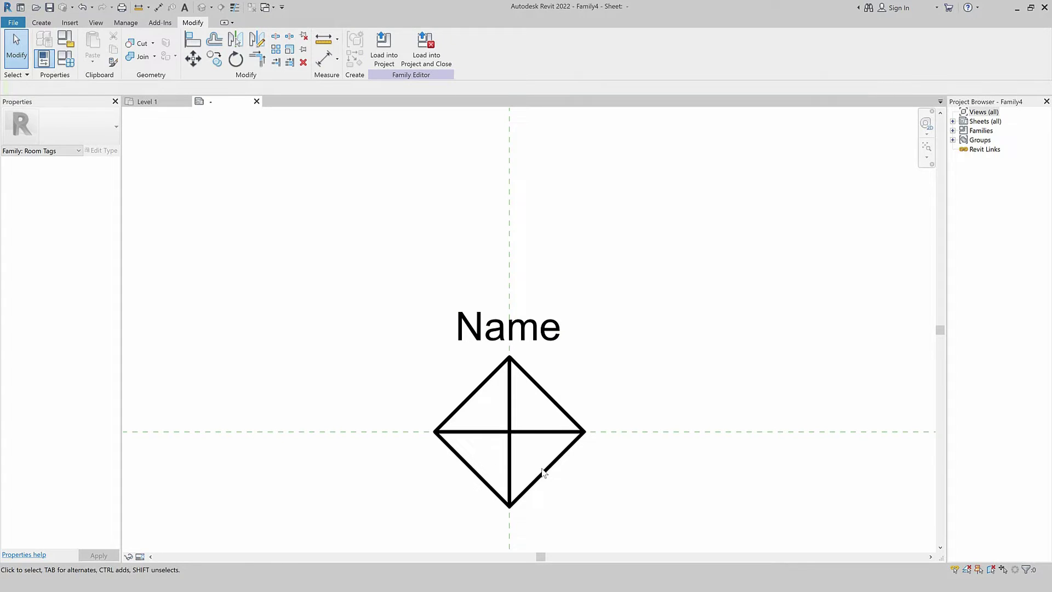
click(41, 22)
click(393, 46)
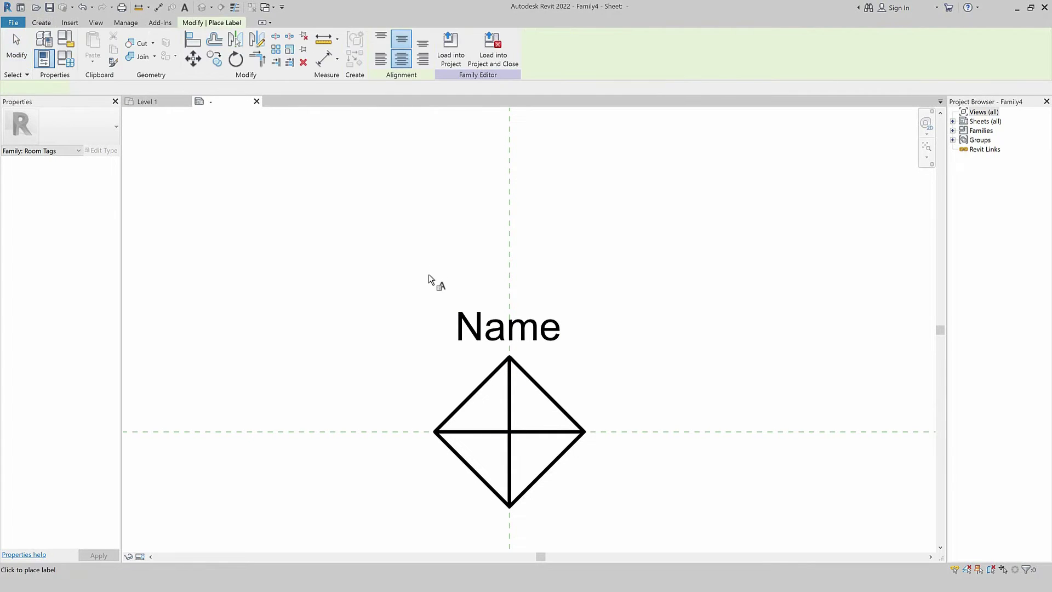
Place a label using the Floor Finish parameter below the Name label
click(488, 413)
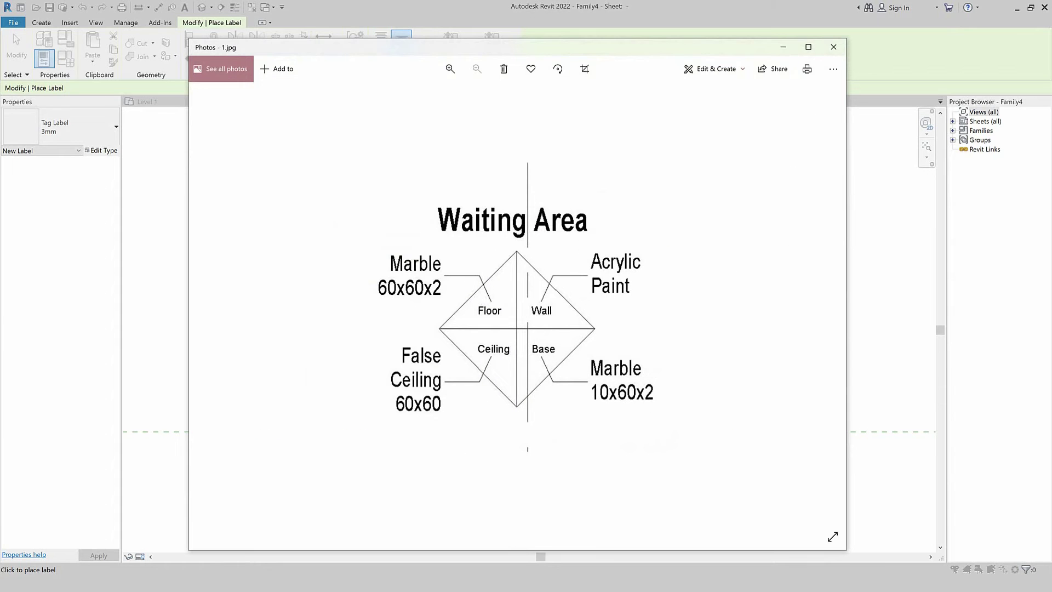
click(347, 277)
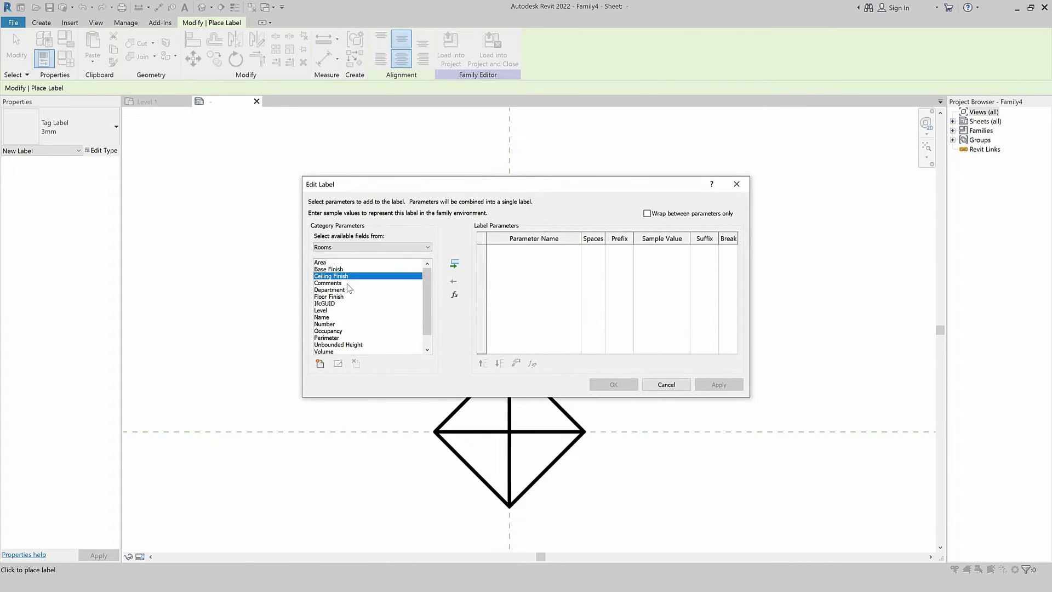
scroll(348, 340, down, 1)
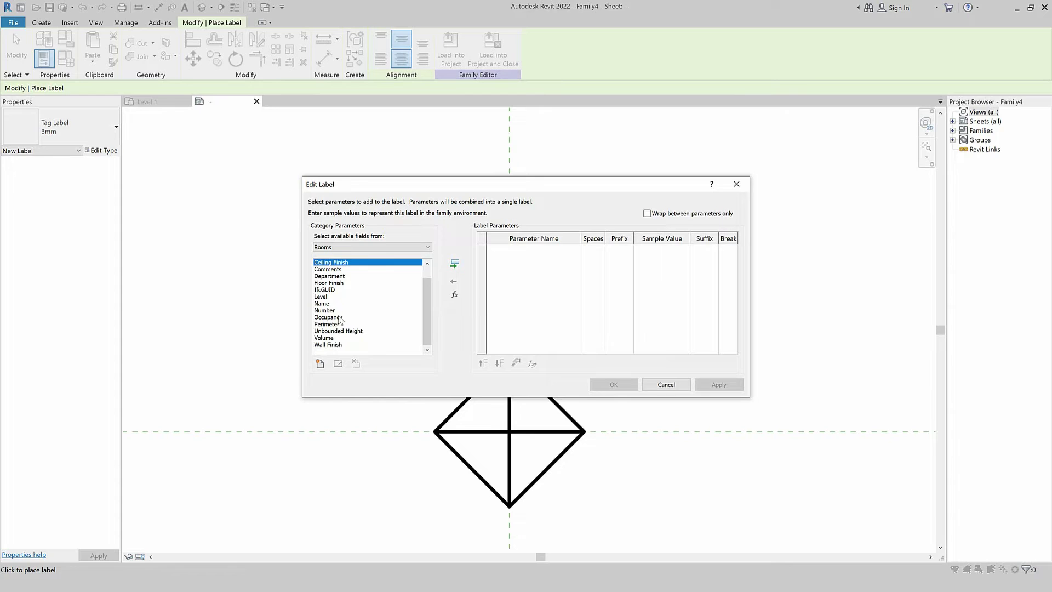
click(341, 332)
key(f)
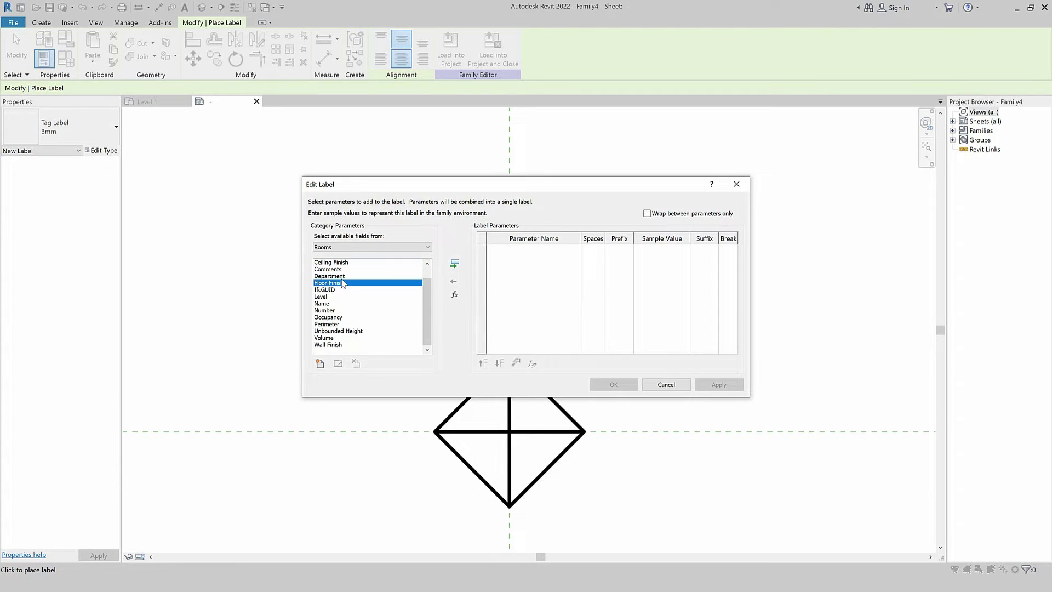
click(456, 264)
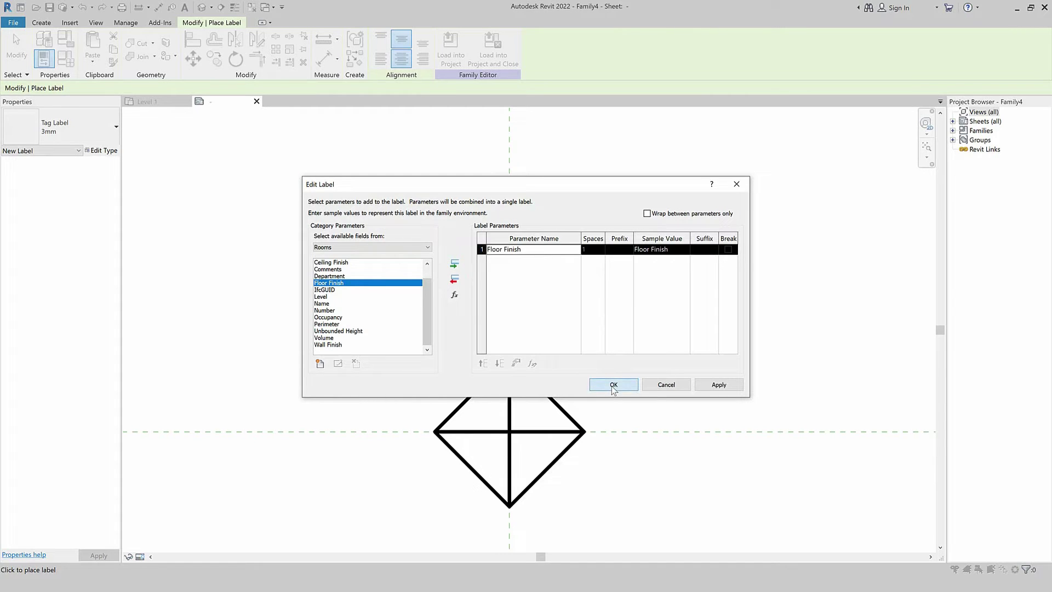
click(608, 384)
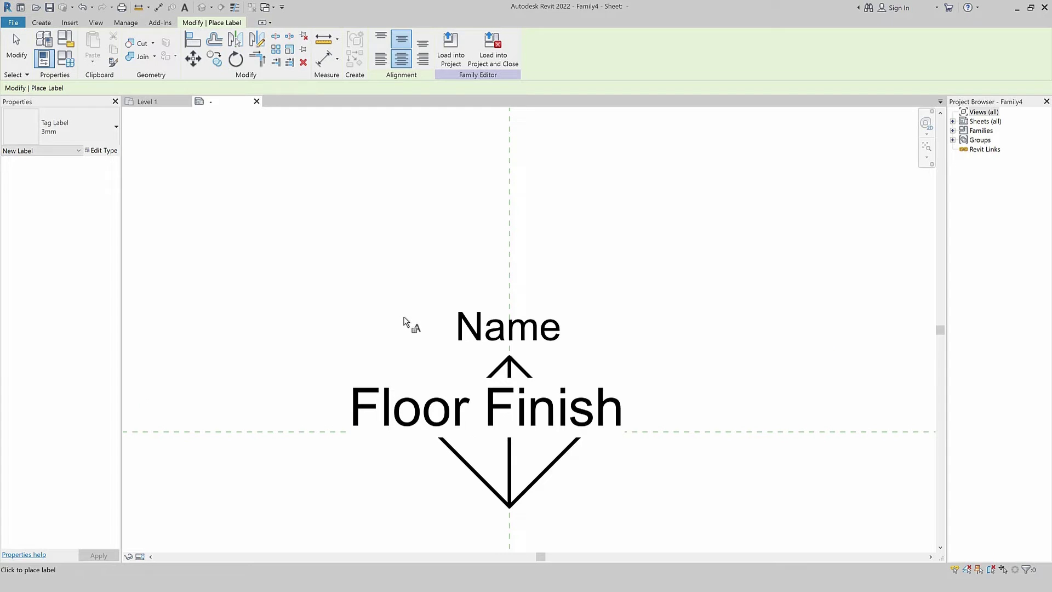
key(Escape)
click(406, 384)
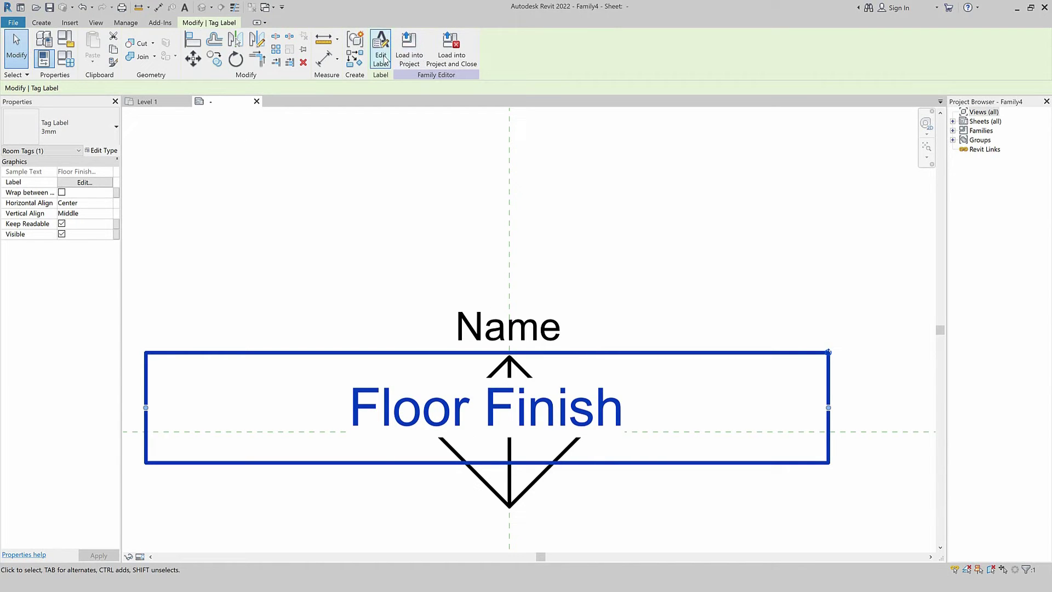
Change the Floor Finish label's sample value to FF
click(85, 182)
click(646, 249)
click(646, 250)
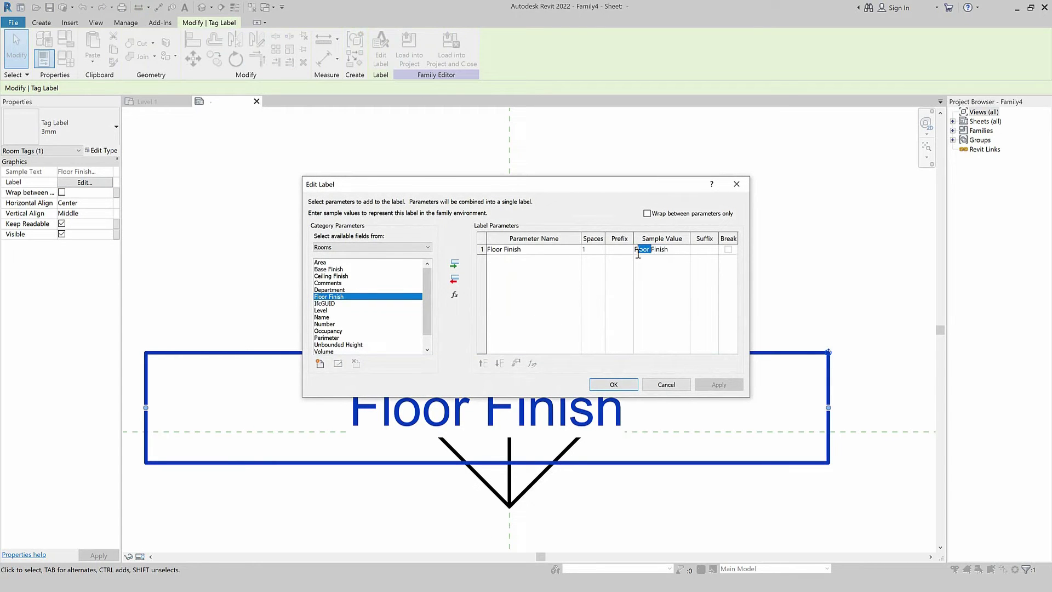
drag(662, 252, 643, 257)
key(BackSpace)
click(614, 385)
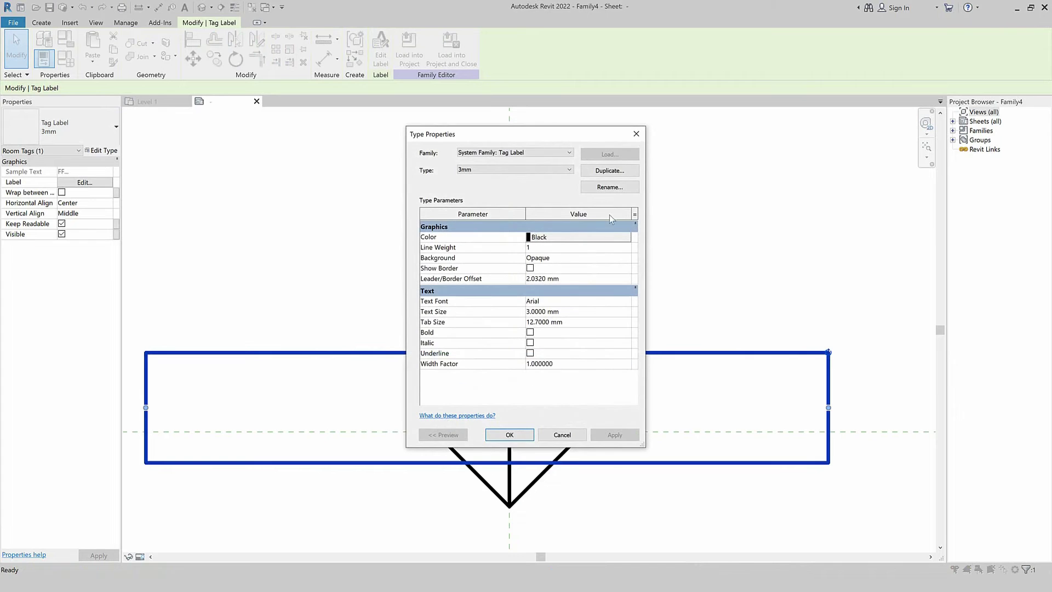
Duplicate a 1mm label type with 1.3 mm text and a transparent background
click(610, 170)
drag(482, 282, 462, 284)
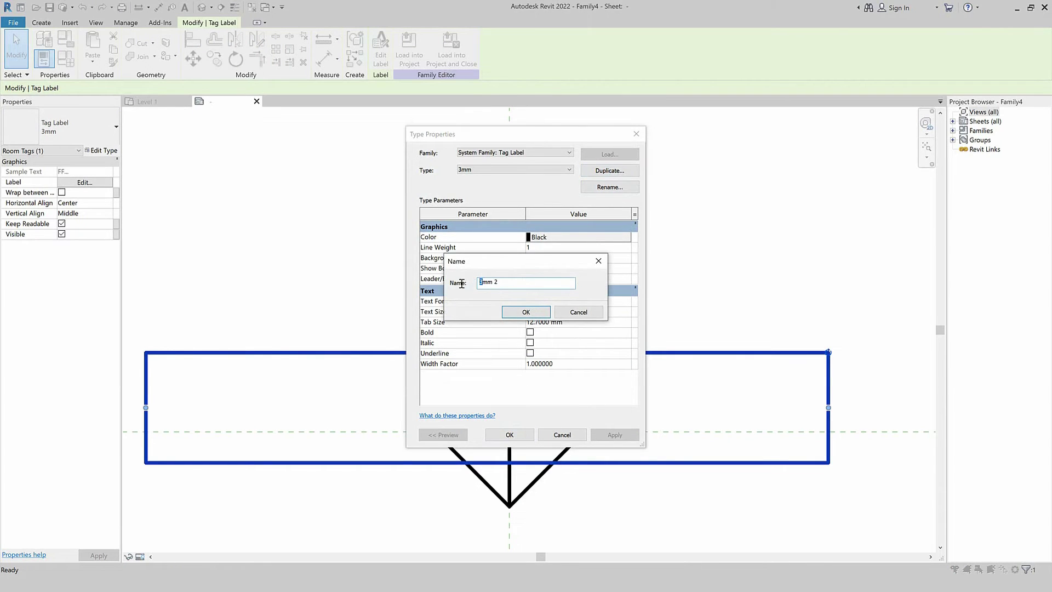
text(1)
key(shift+End)
key(BackSpace)
click(526, 312)
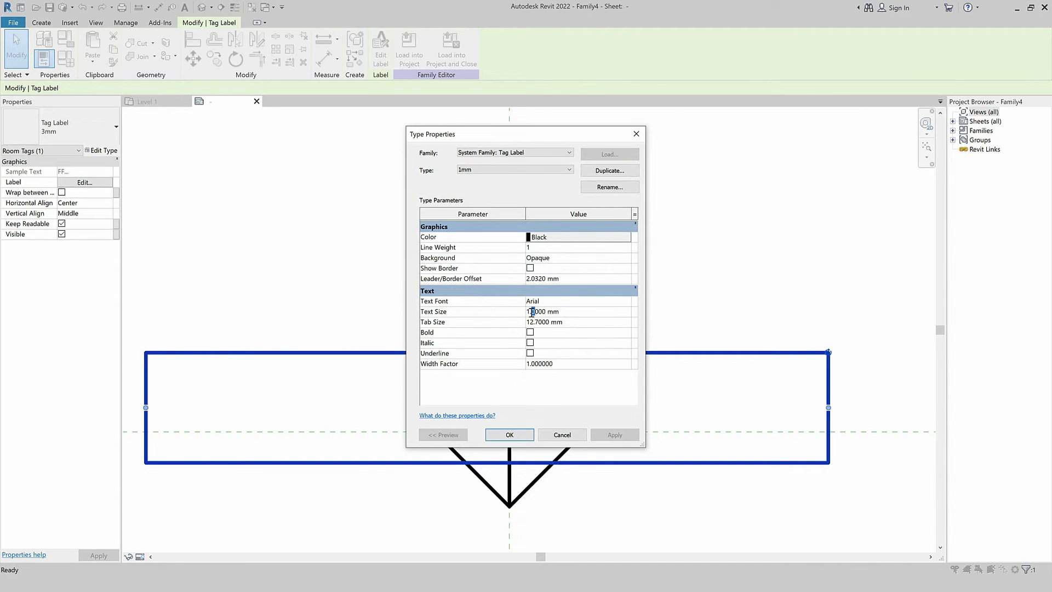
text(3)
click(628, 258)
click(619, 279)
click(509, 436)
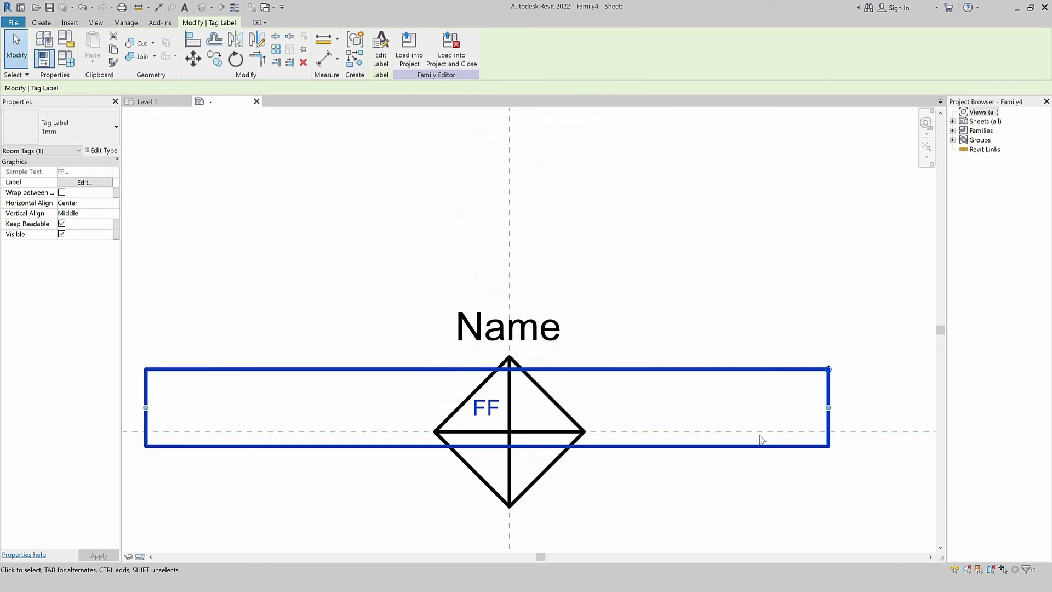
Shrink the FF label box and nudge it left into the upper-left quadrant
drag(665, 418, 515, 422)
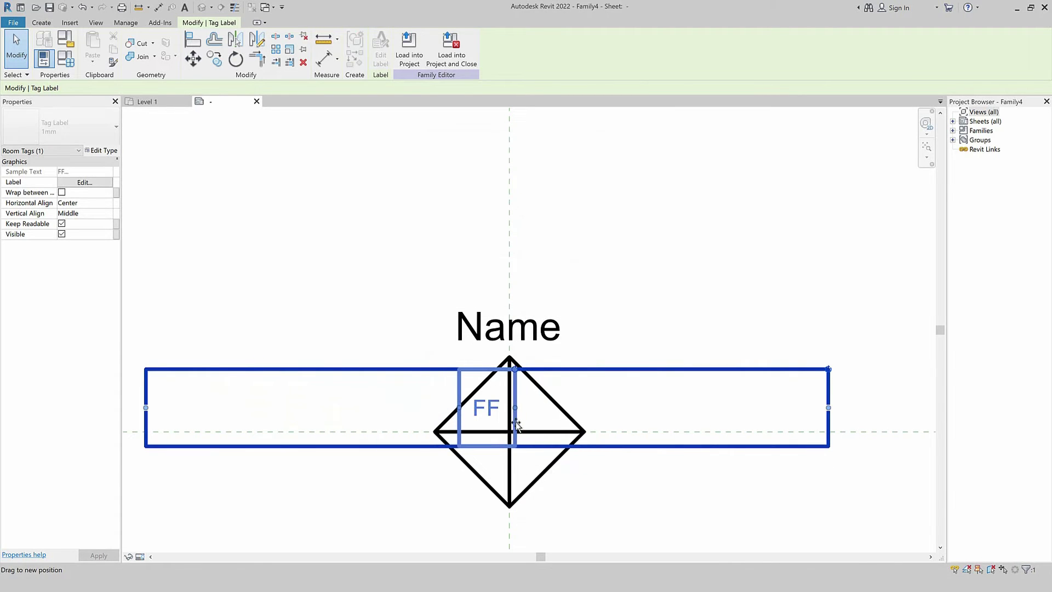
scroll(505, 412, up, 1)
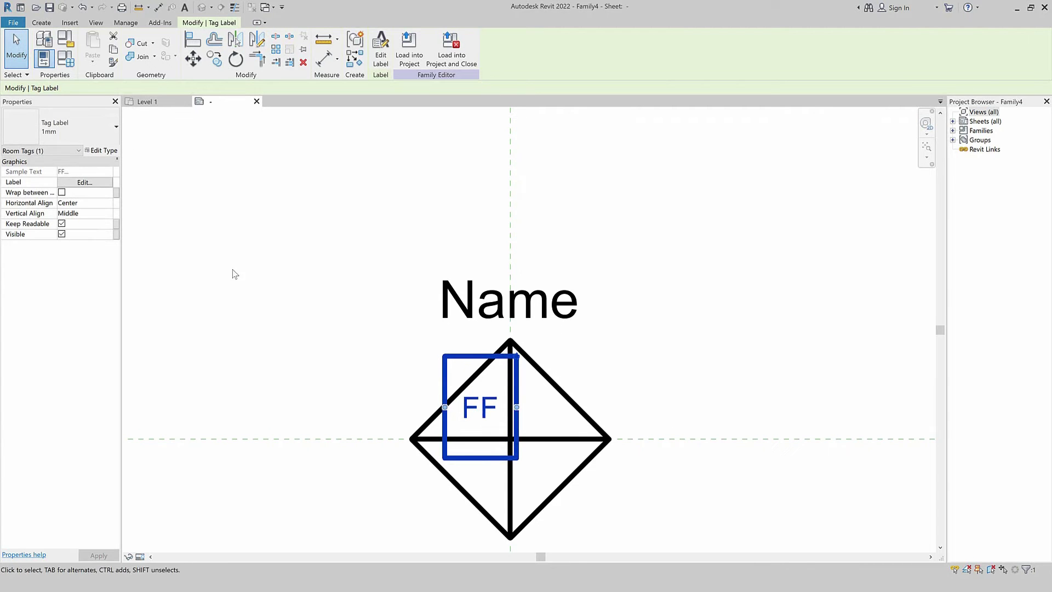
key(Left)
key(Left)
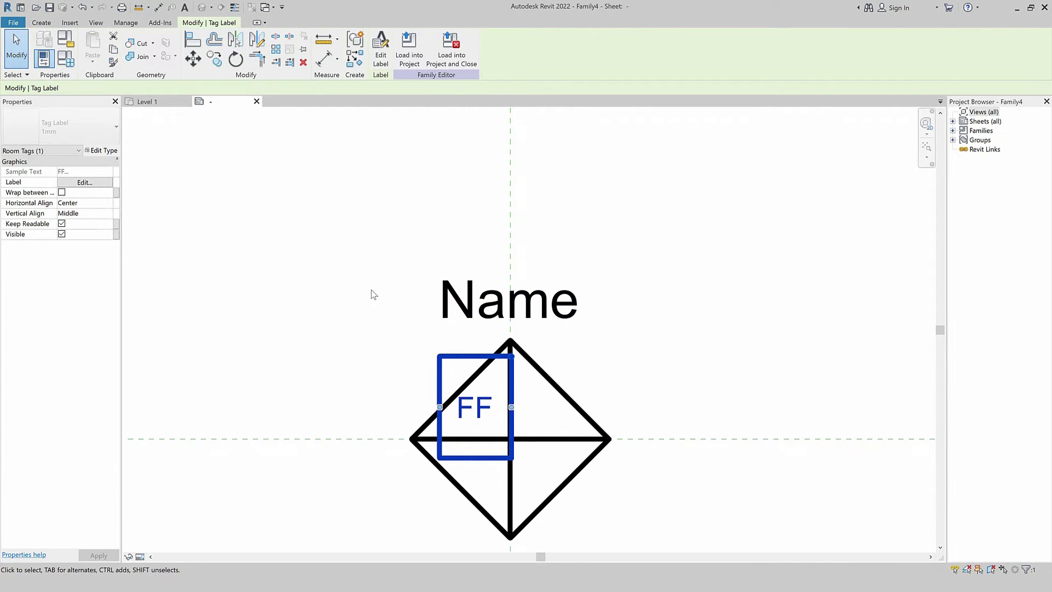
click(372, 295)
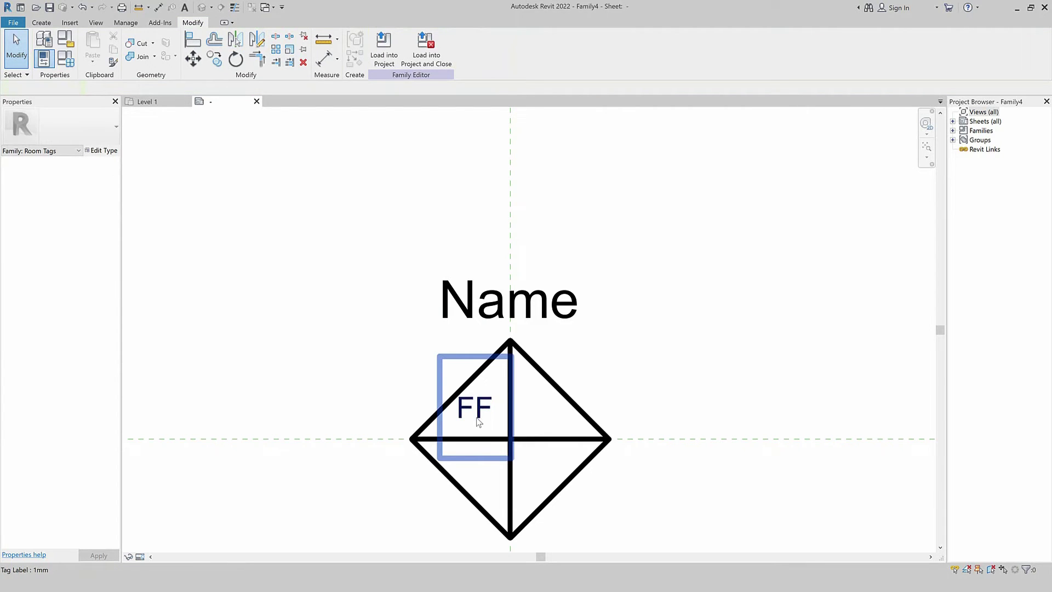
click(484, 384)
click(376, 296)
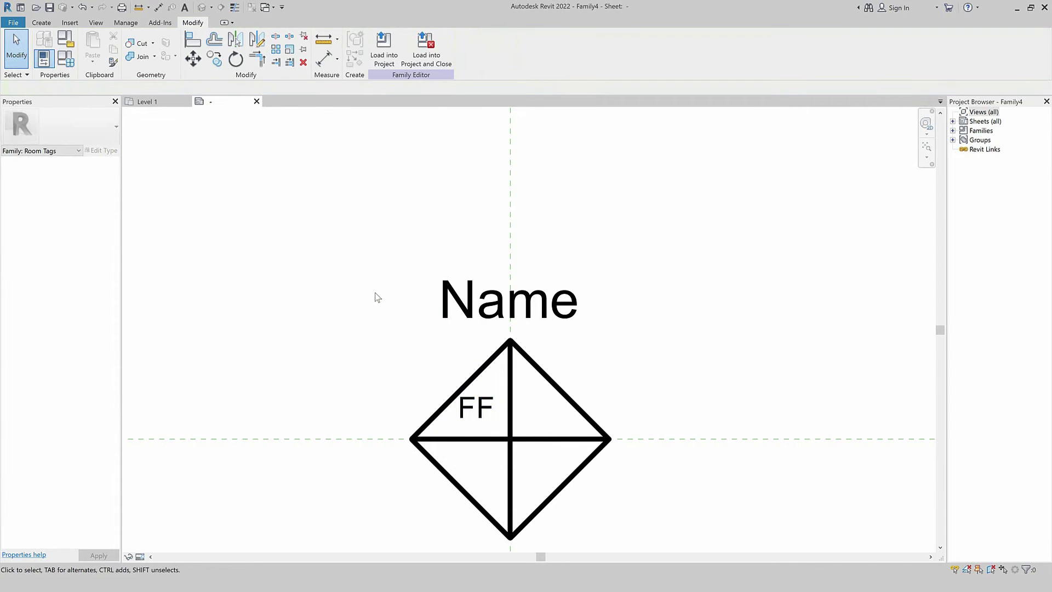
Place a Wall Finish label with sample value WF in the upper-right quadrant
click(41, 23)
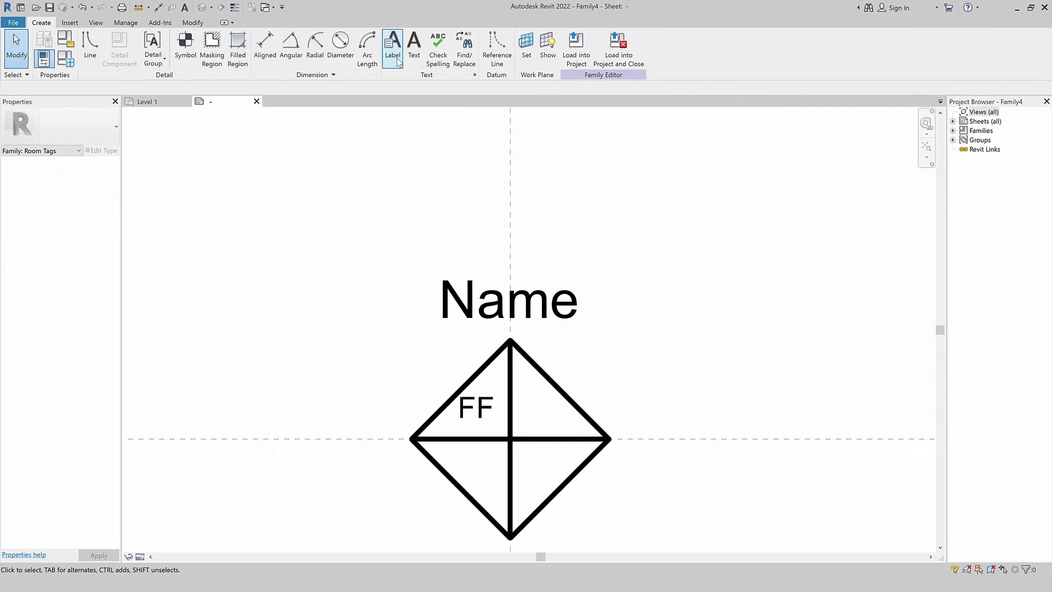
click(392, 43)
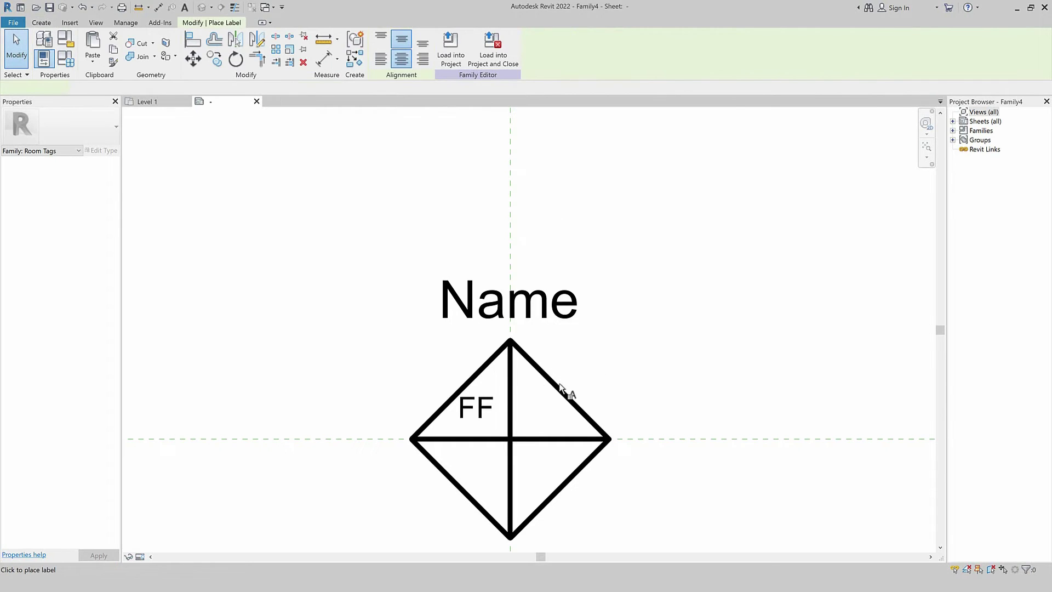
click(540, 414)
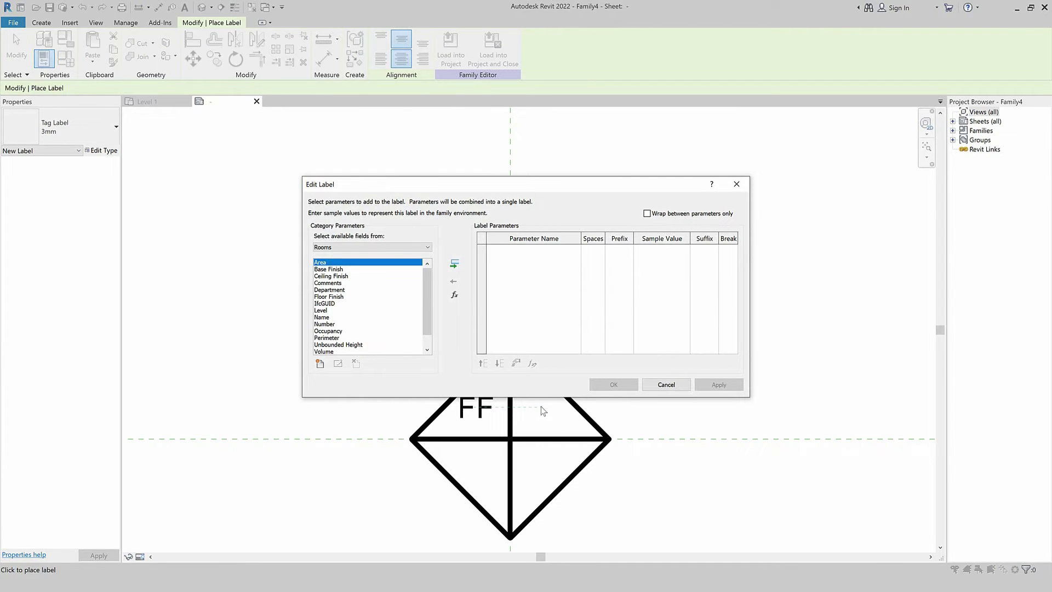
click(322, 318)
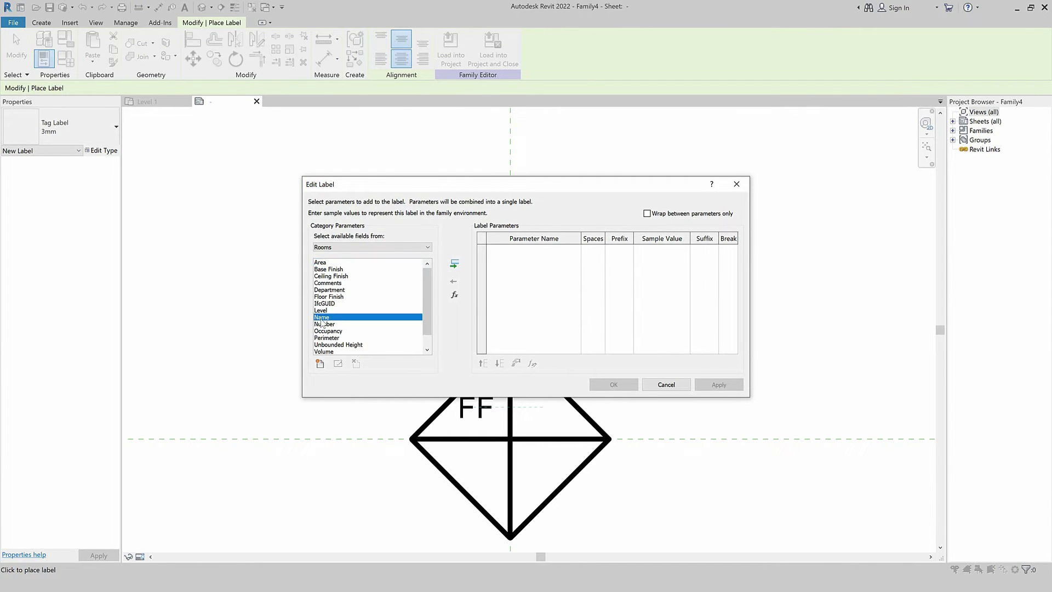
key(End)
click(455, 264)
click(672, 249)
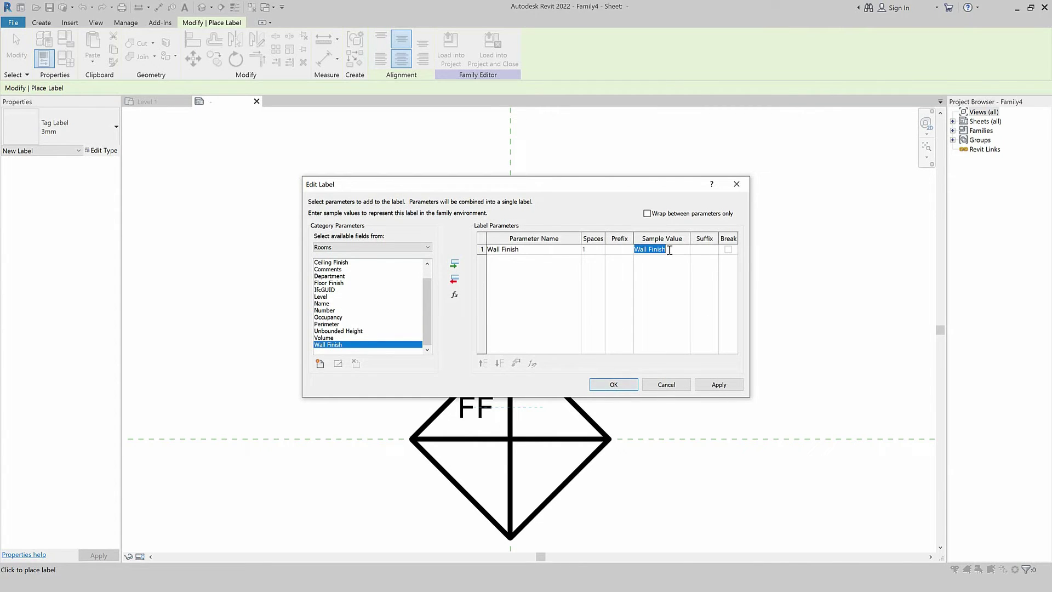
drag(662, 251, 645, 251)
key(BackSpace)
click(615, 386)
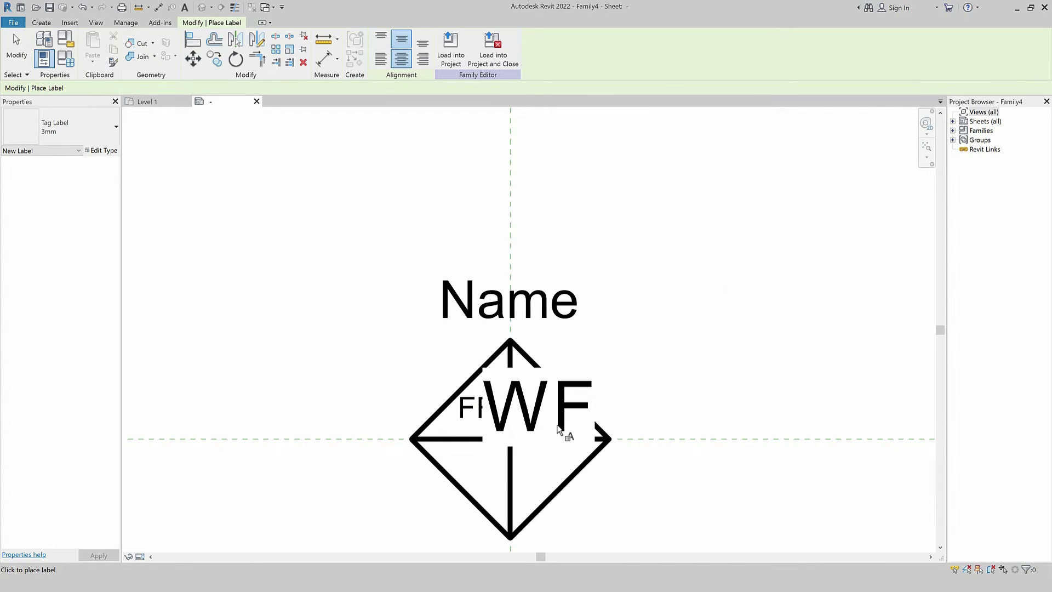
Switch the WF label to the Tag Label 1mm type
key(Escape)
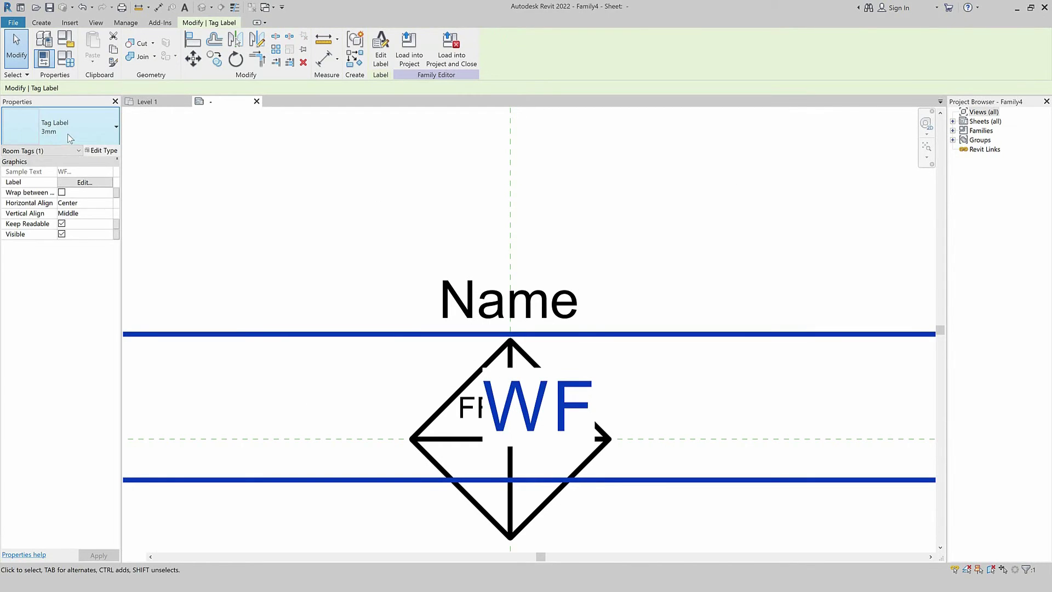
click(23, 139)
click(54, 181)
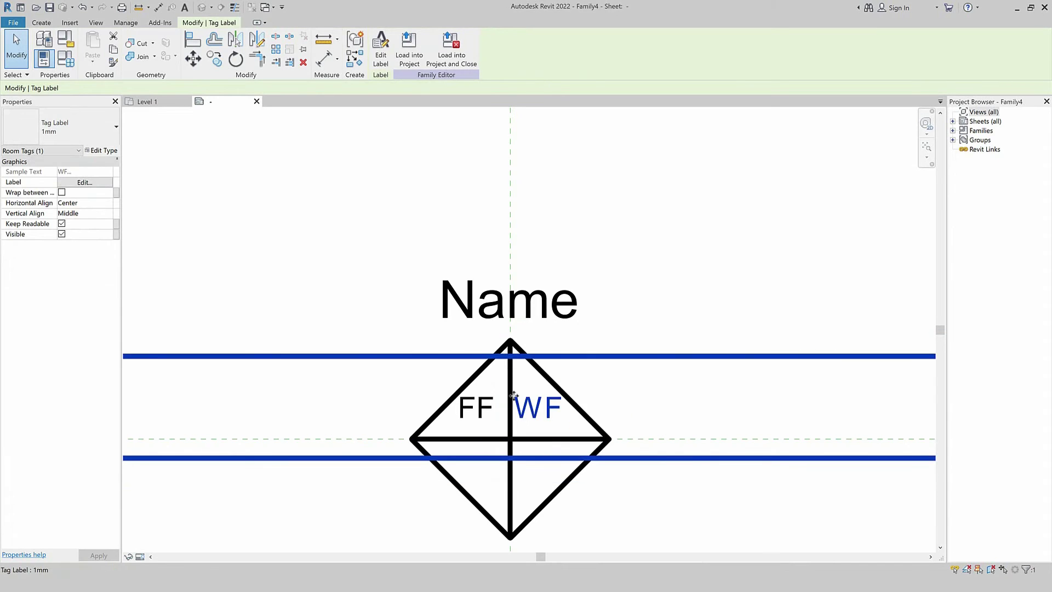
scroll(679, 462, down, 3)
key(Escape)
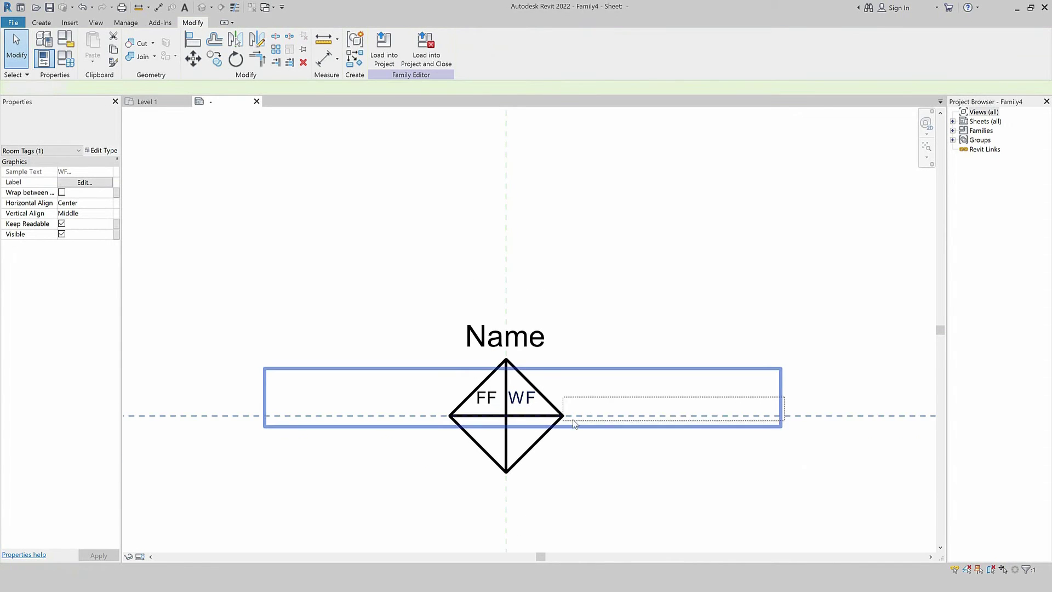
key(Escape)
Narrow the WF label's box and nudge it left beside FF
click(782, 399)
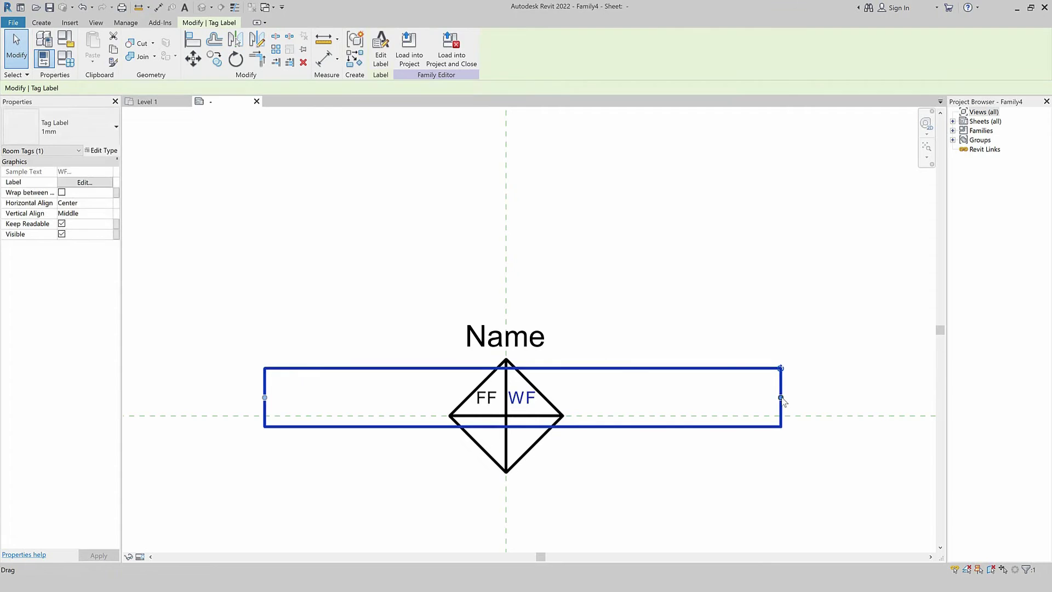
drag(783, 397, 548, 398)
scroll(541, 422, up, 3)
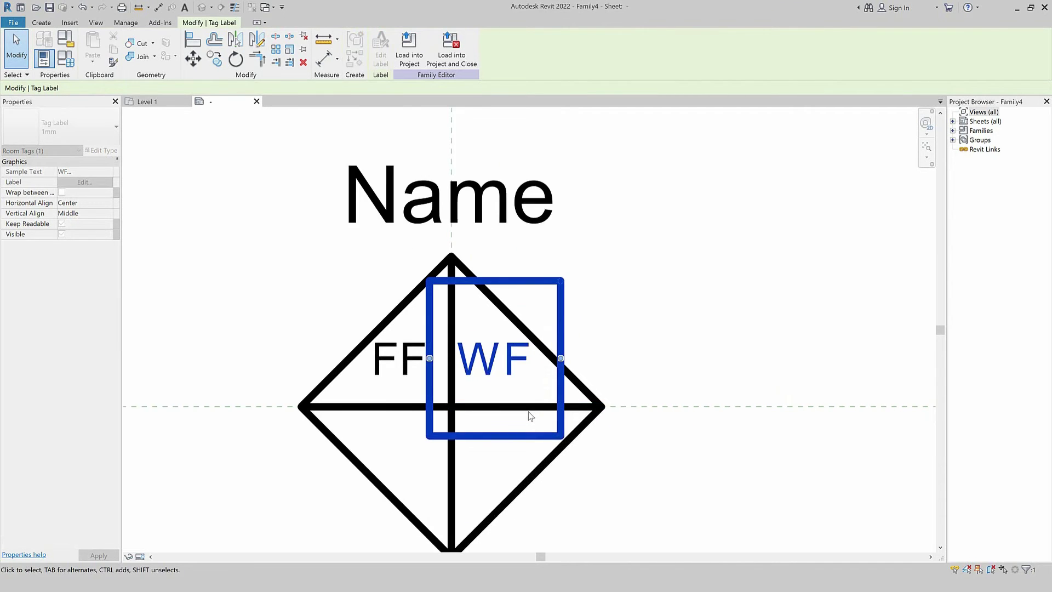
scroll(528, 412, up, 1)
drag(504, 446, 372, 462)
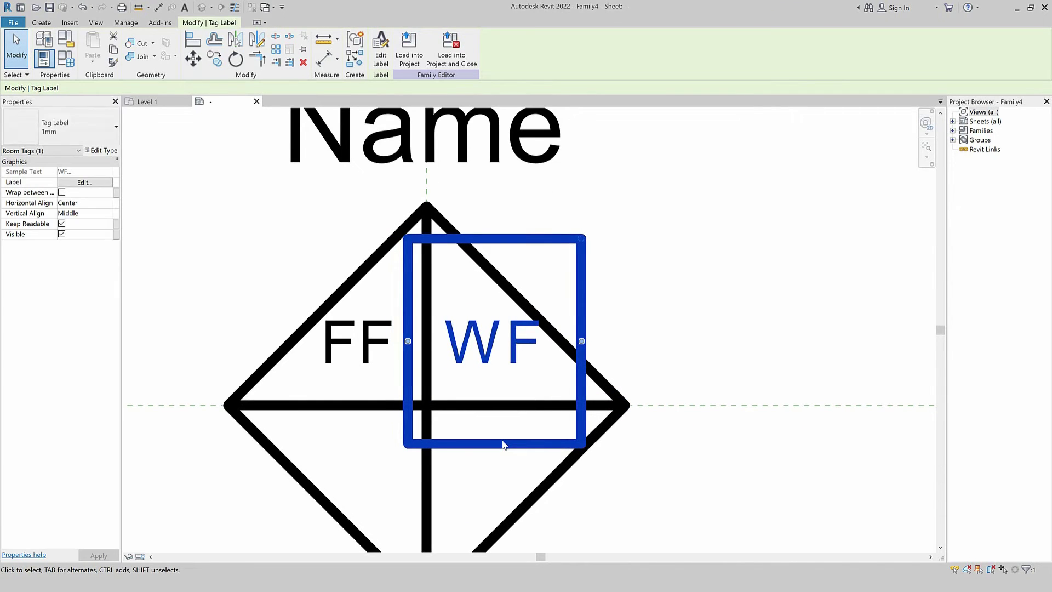
click(623, 326)
scroll(586, 218, down, 1)
scroll(592, 230, down, 1)
click(399, 327)
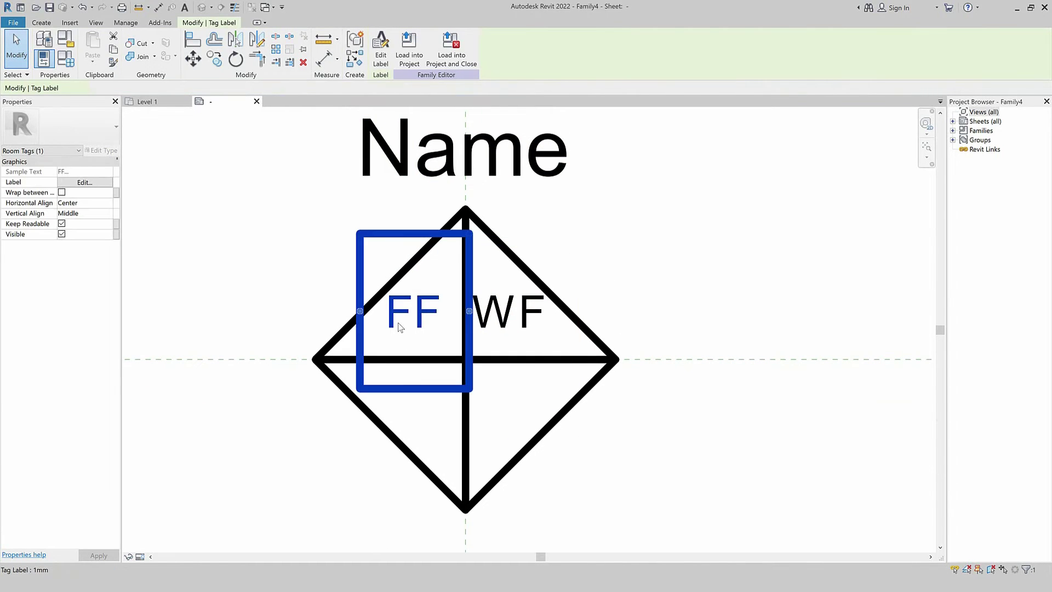
click(202, 324)
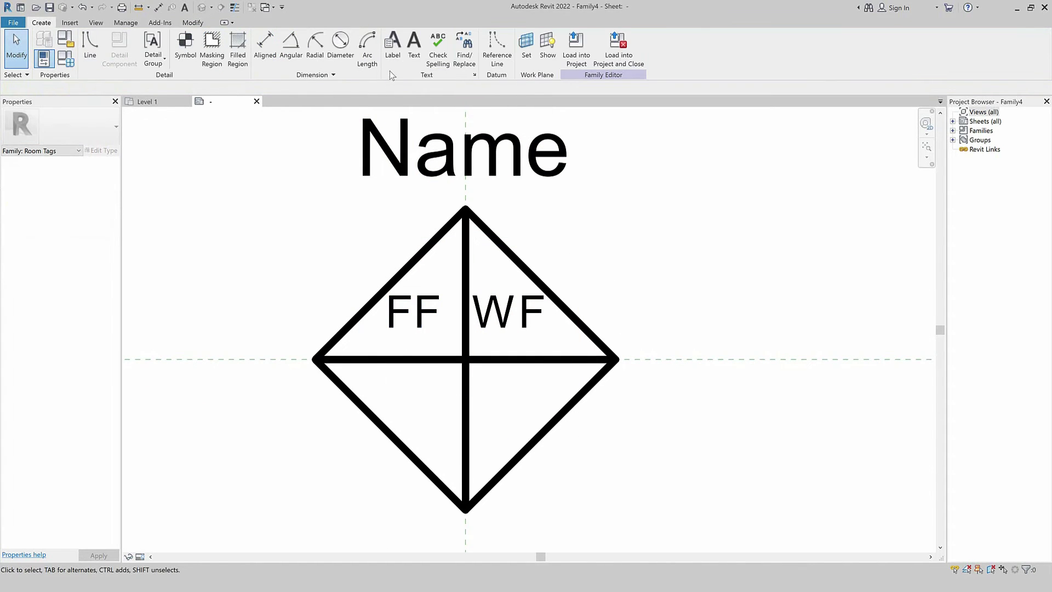
click(392, 44)
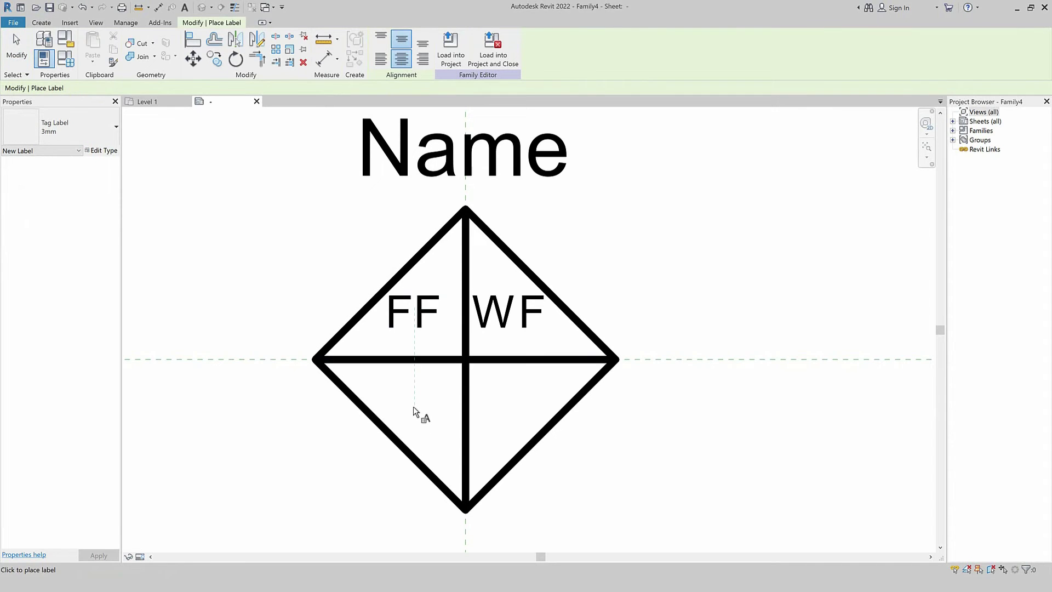
Place a Ceiling Finish label with sample value CF in the lower-left quadrant
click(414, 408)
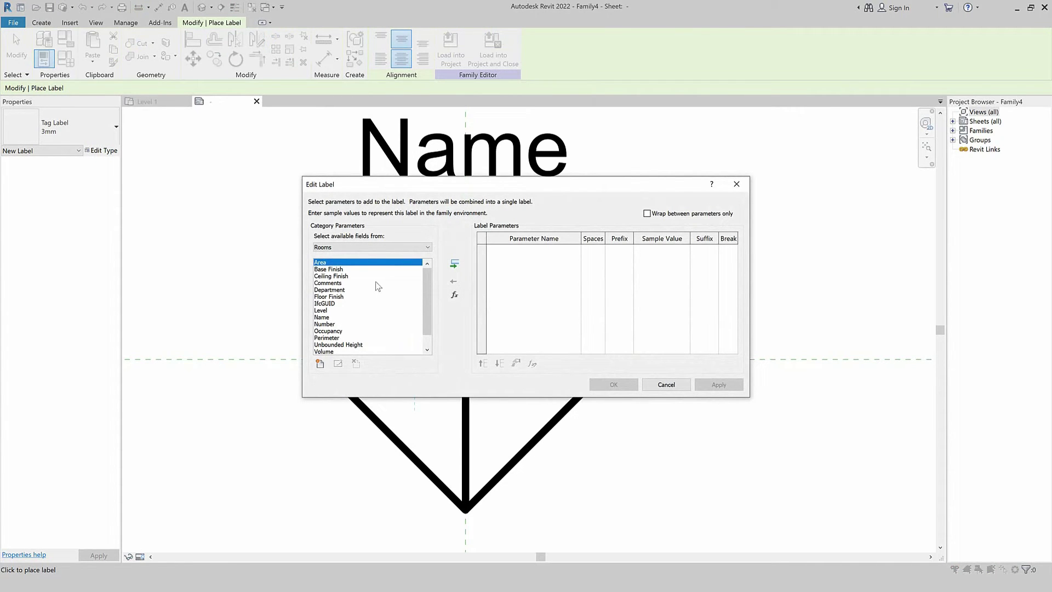
click(343, 291)
click(454, 263)
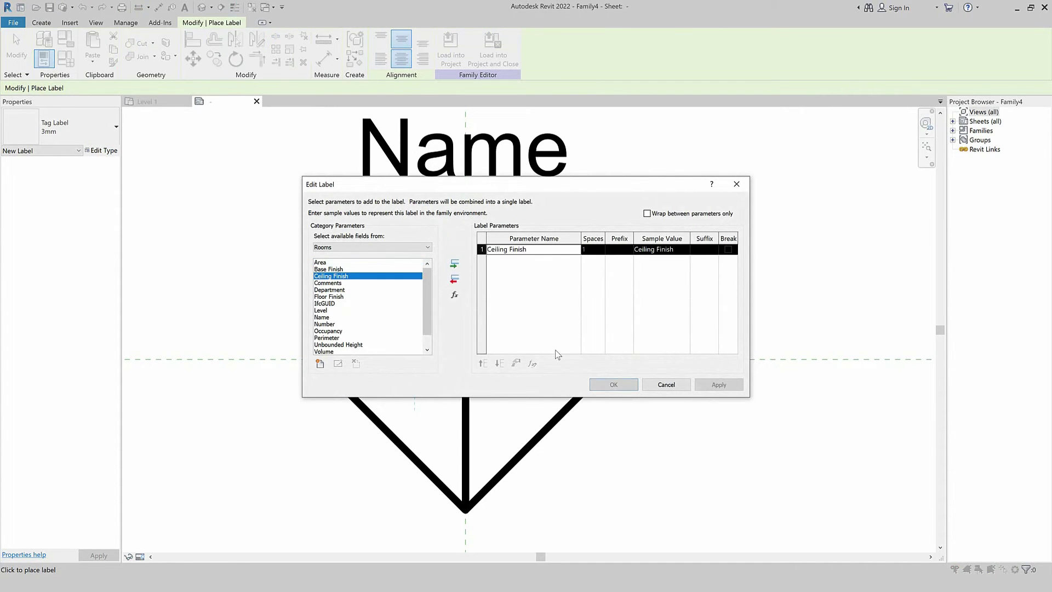
click(656, 250)
mouse_move(638, 250)
mouse_down()
mouse_move(660, 254)
mouse_move(648, 252)
mouse_up()
key(BackSpace)
key(BackSpace)
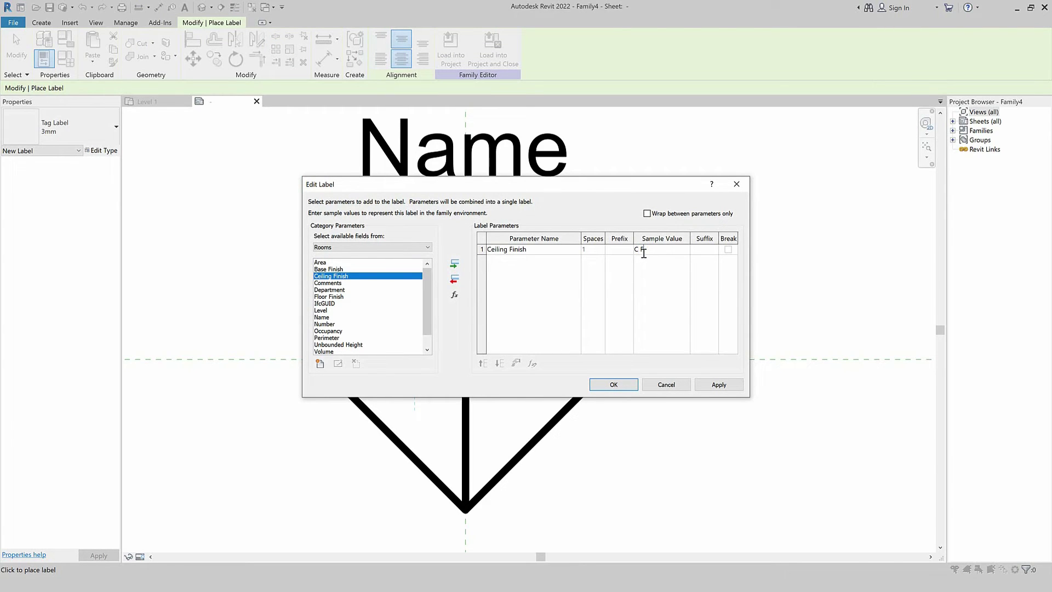
click(627, 384)
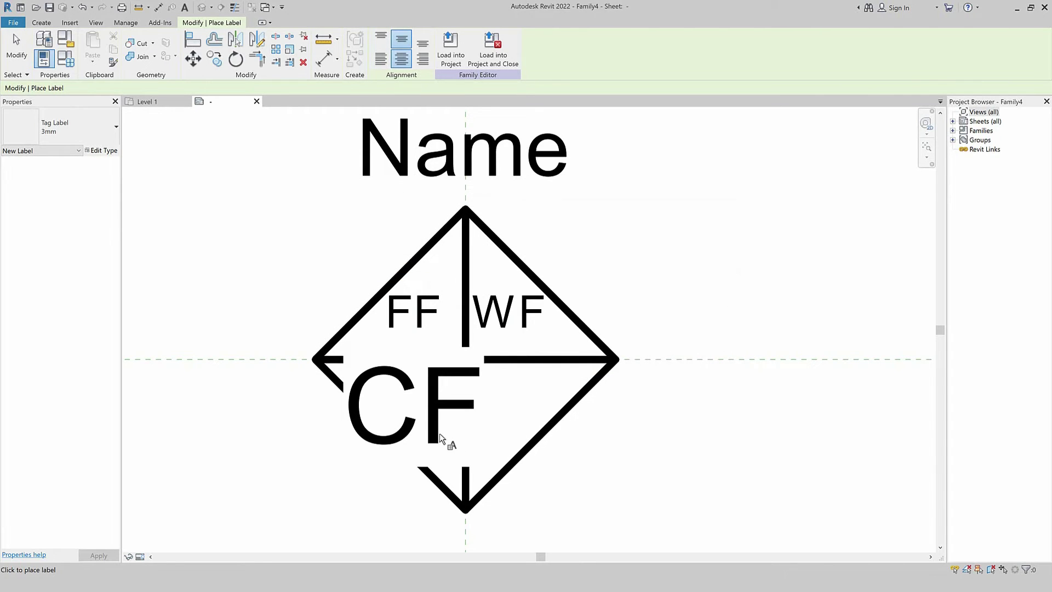
Set the CF label to the Tag Label 1mm type and narrow its box
key(Escape)
click(456, 433)
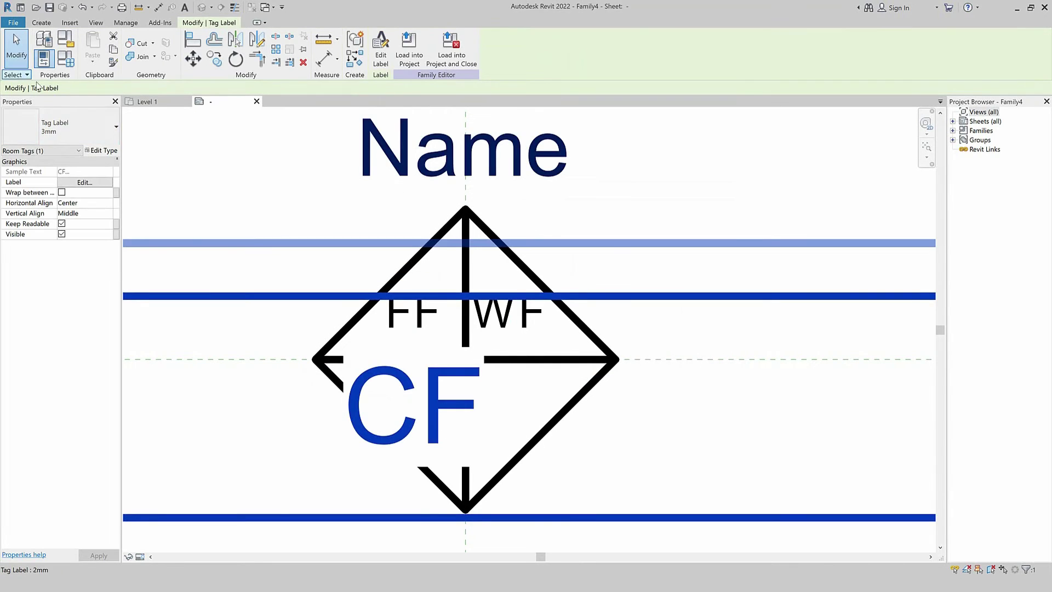
click(71, 123)
click(69, 180)
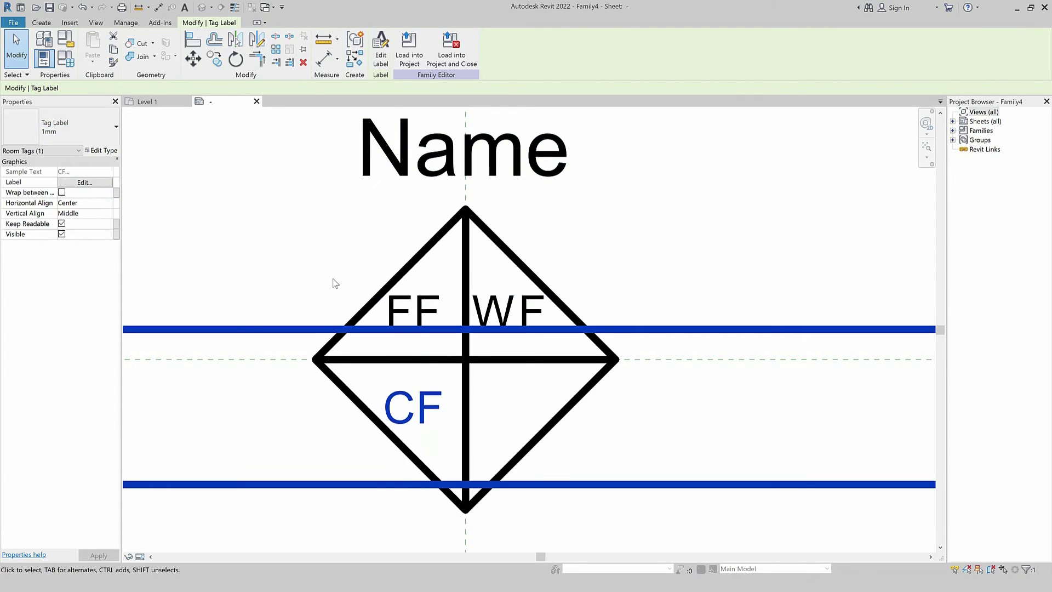
scroll(491, 309, down, 5)
drag(692, 340, 485, 341)
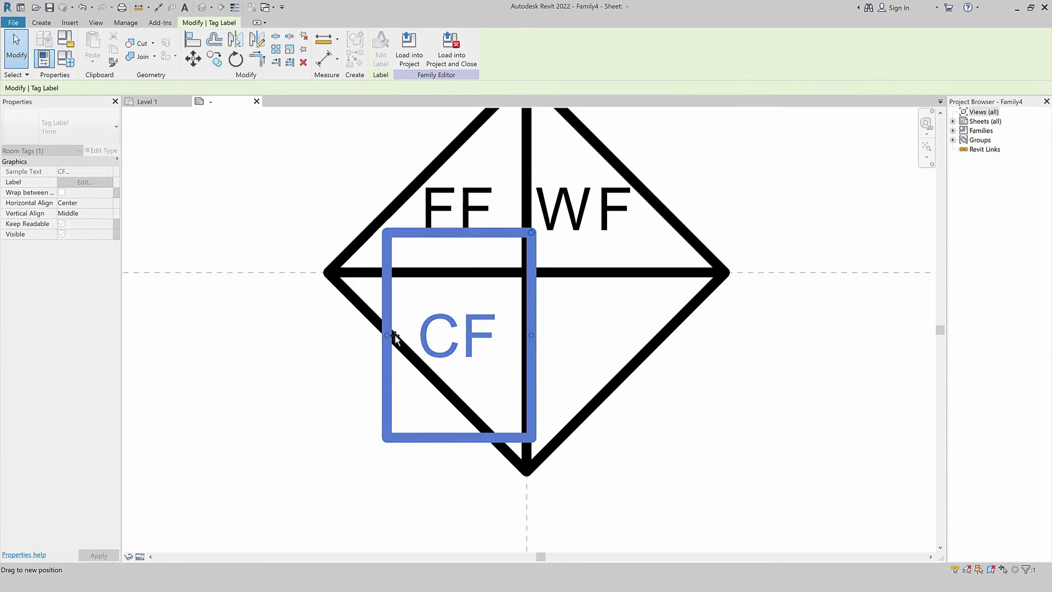
key(Escape)
click(423, 335)
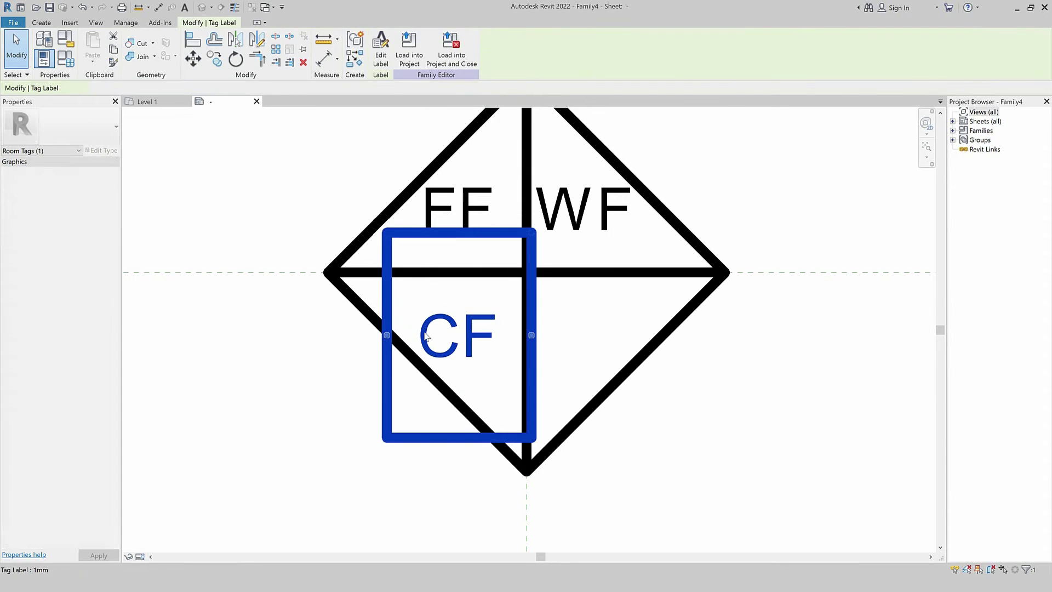
click(289, 383)
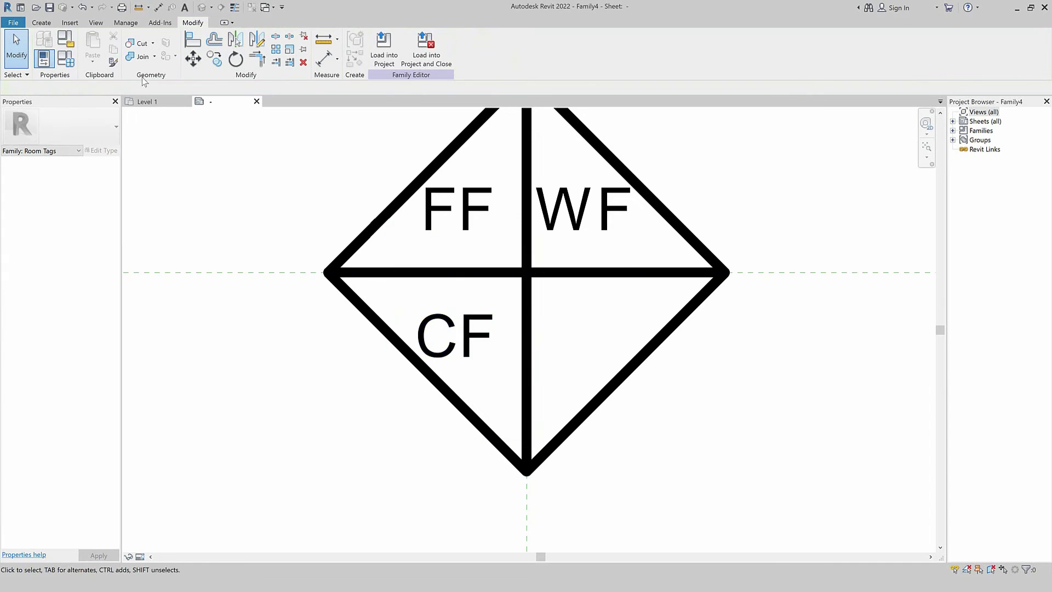
click(41, 22)
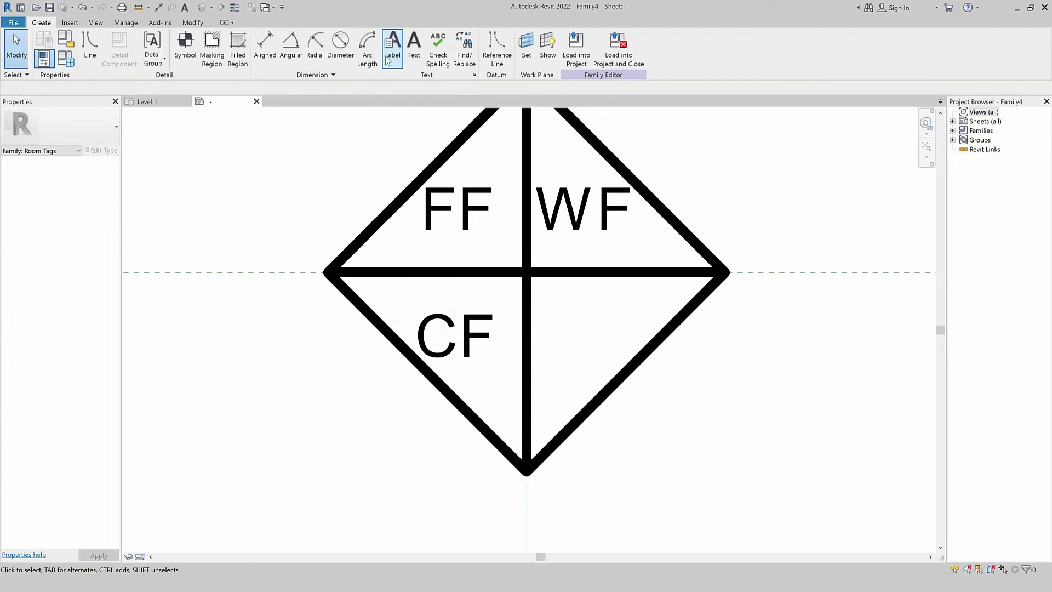
Add a Base Finish label in the lower-right quadrant with sample value BF
click(392, 44)
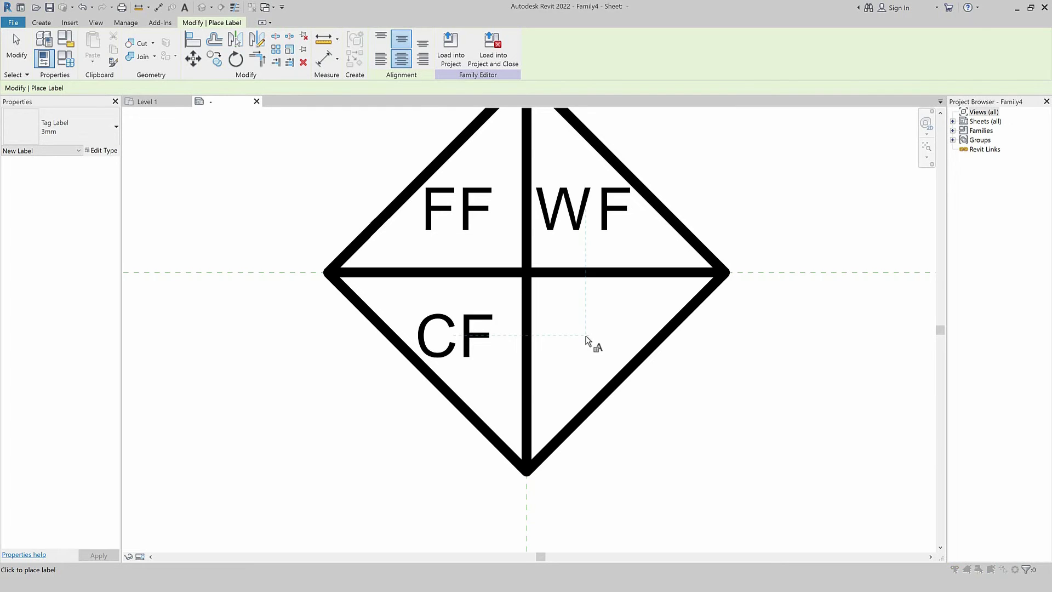
click(585, 336)
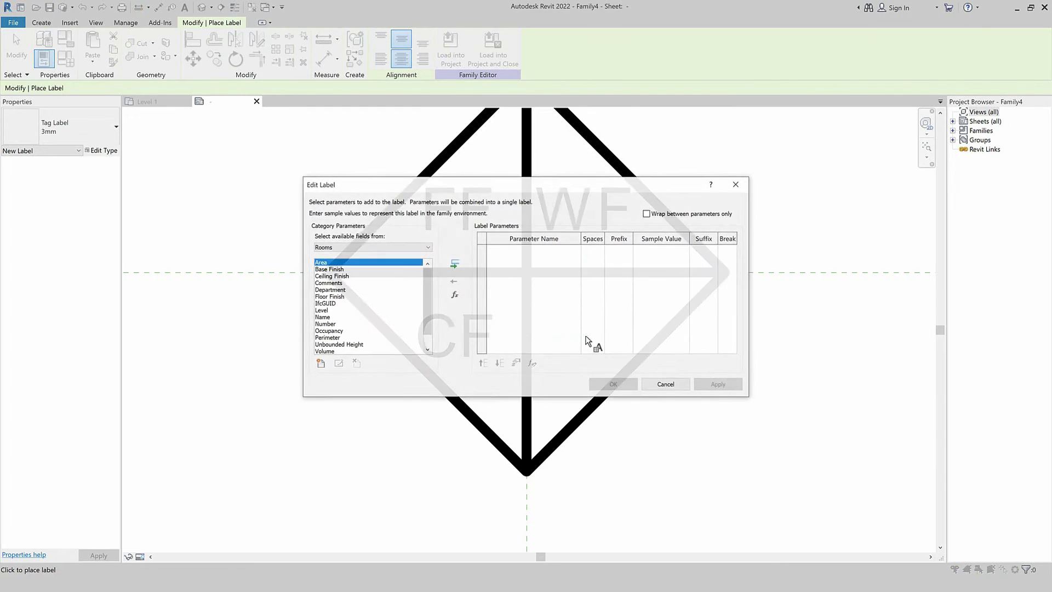
click(367, 311)
click(336, 270)
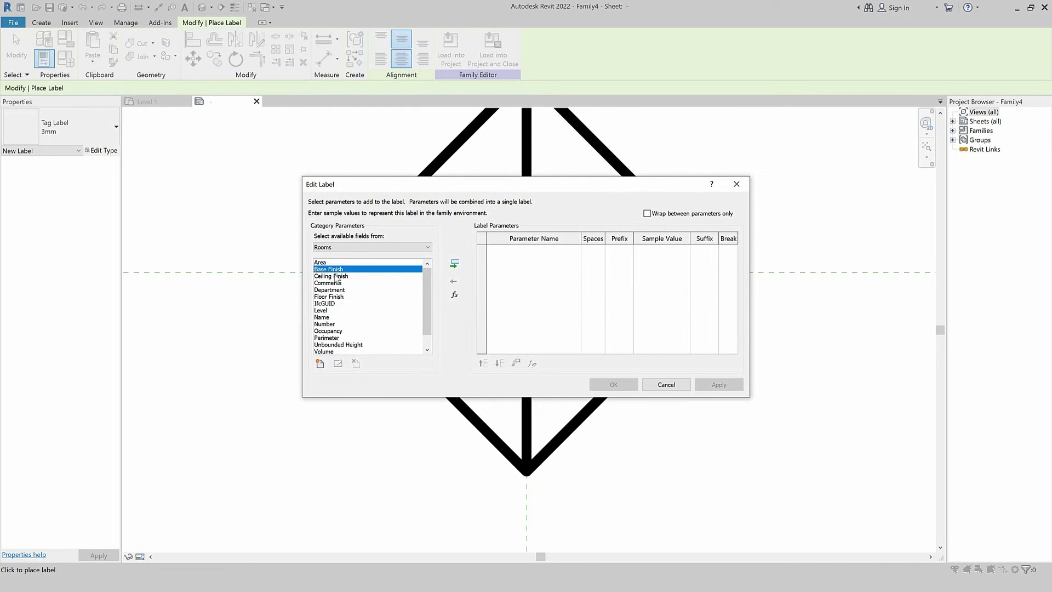
click(454, 264)
click(642, 249)
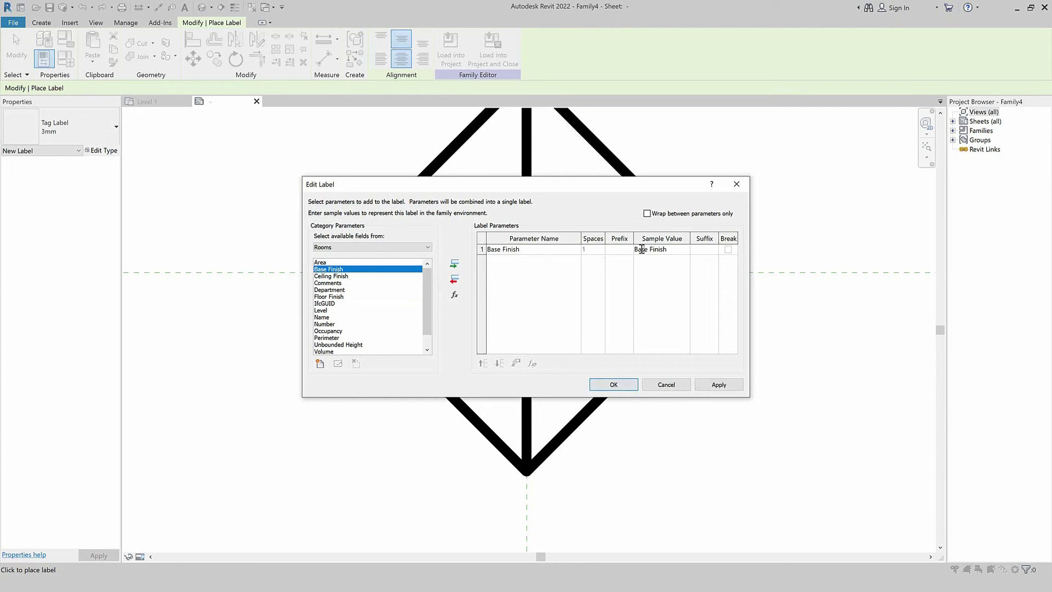
drag(639, 250, 644, 254)
key(BackSpace)
key(BackSpace)
key(Left)
key(BackSpace)
click(614, 385)
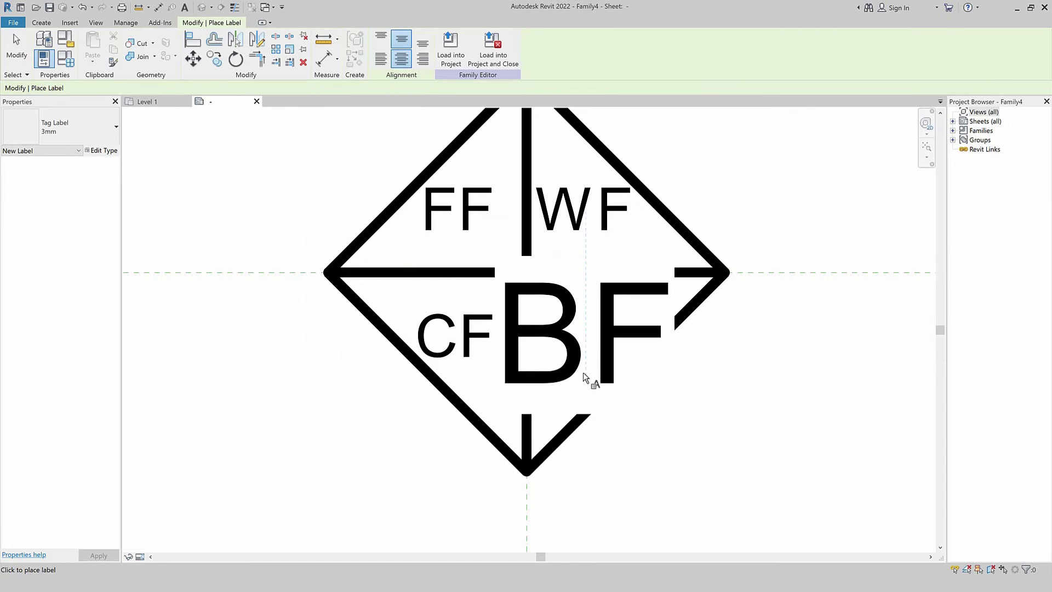
Switch the BF label to the 1mm type, narrow its box, and move it into the lower-right quadrant
key(Escape)
click(605, 357)
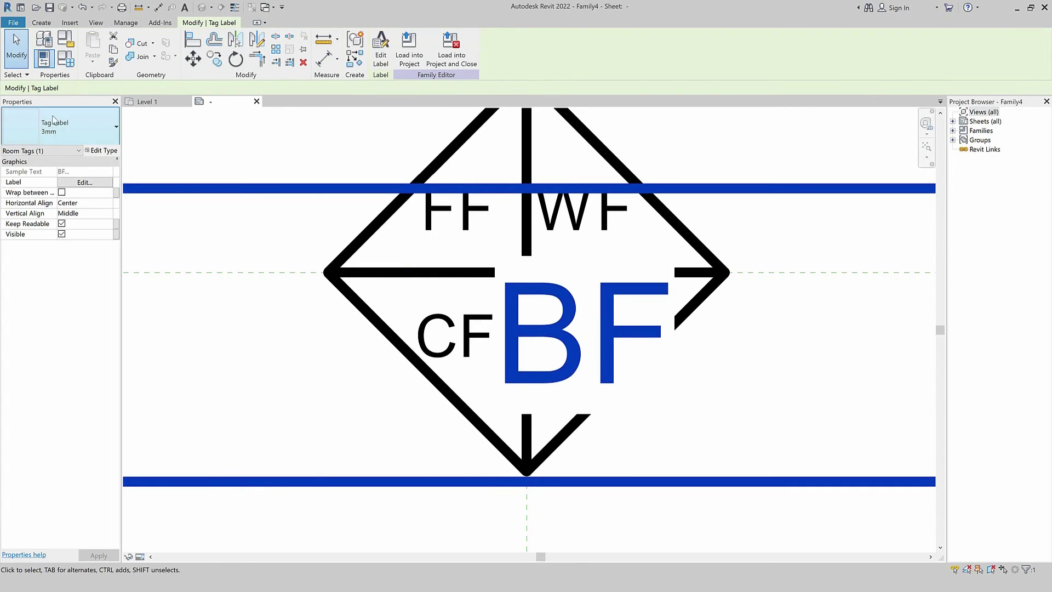
click(61, 127)
click(51, 184)
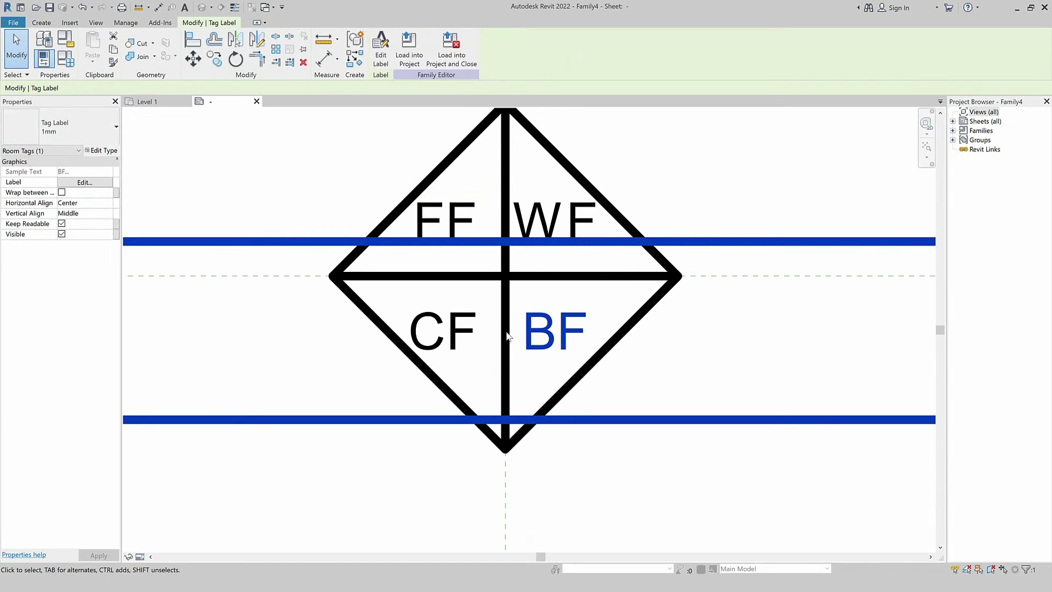
scroll(466, 350, down, 5)
scroll(467, 355, up, 2)
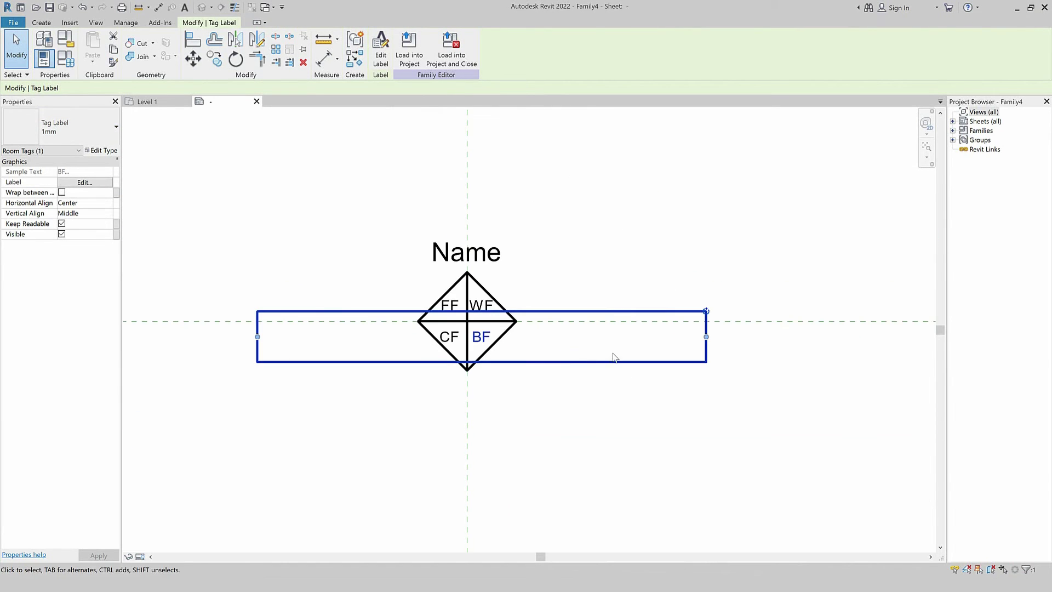
drag(706, 337, 491, 350)
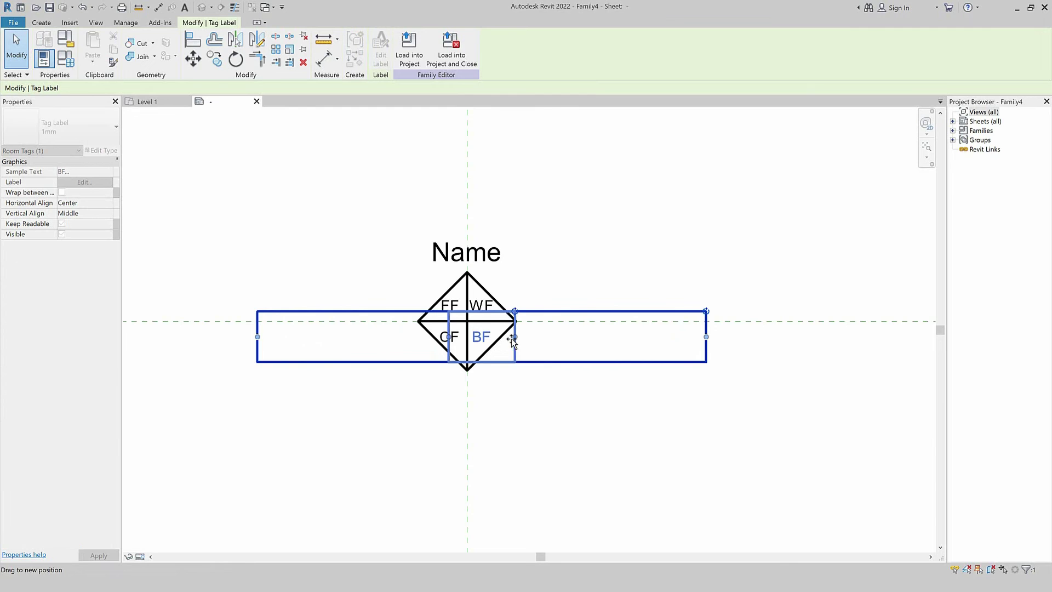
scroll(491, 350, up, 2)
scroll(492, 350, up, 3)
drag(578, 302, 521, 305)
click(651, 387)
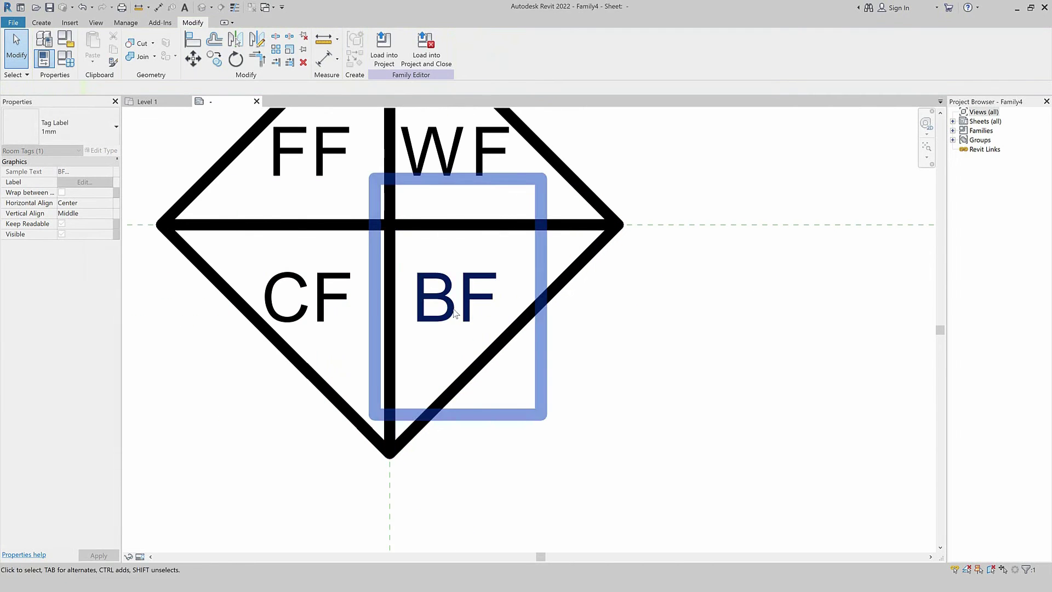
click(455, 313)
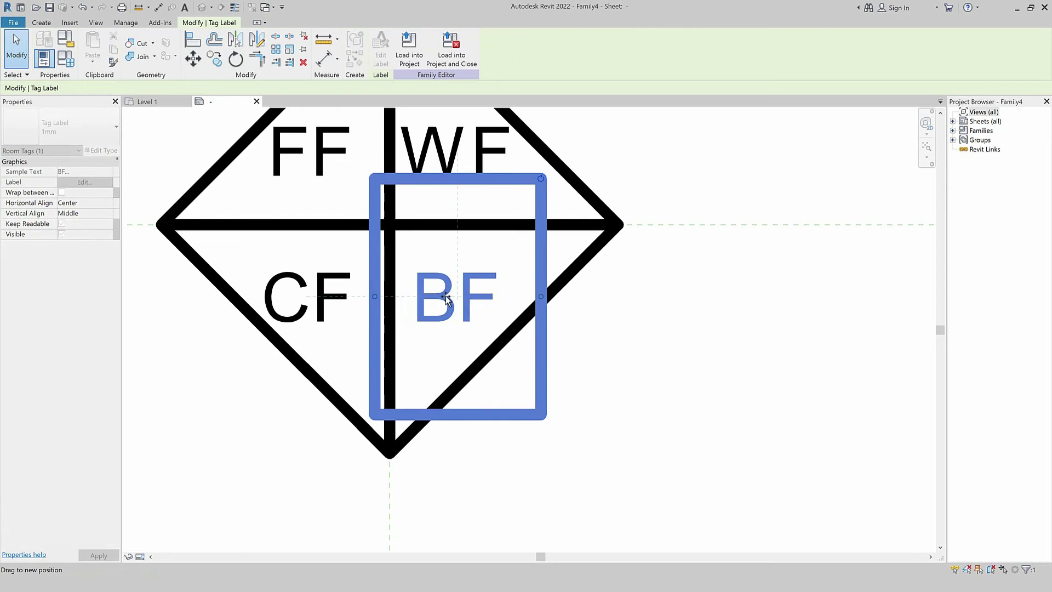
click(472, 459)
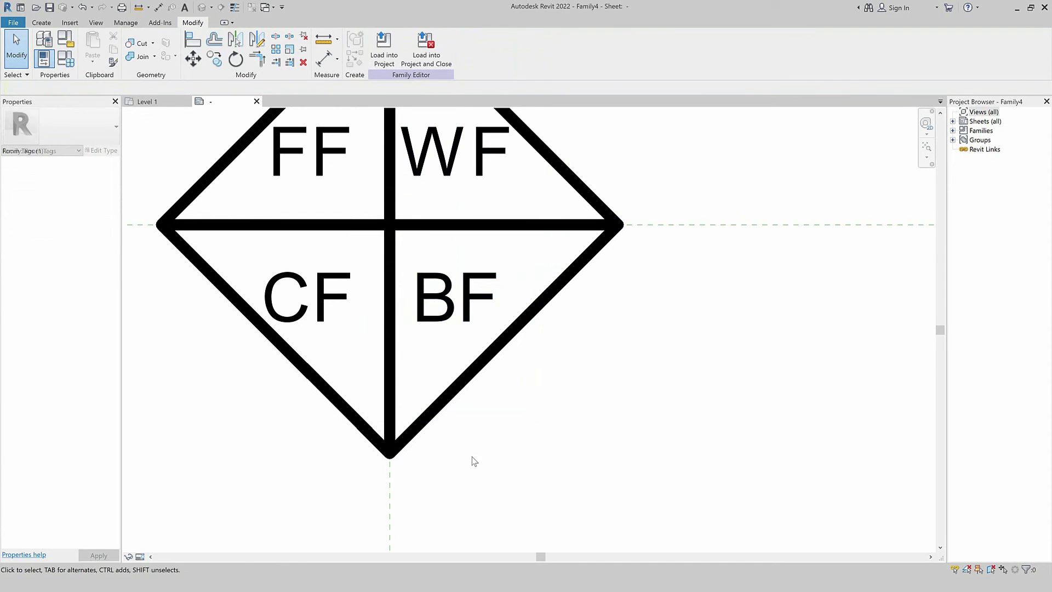
scroll(469, 459, down, 3)
scroll(458, 420, up, 1)
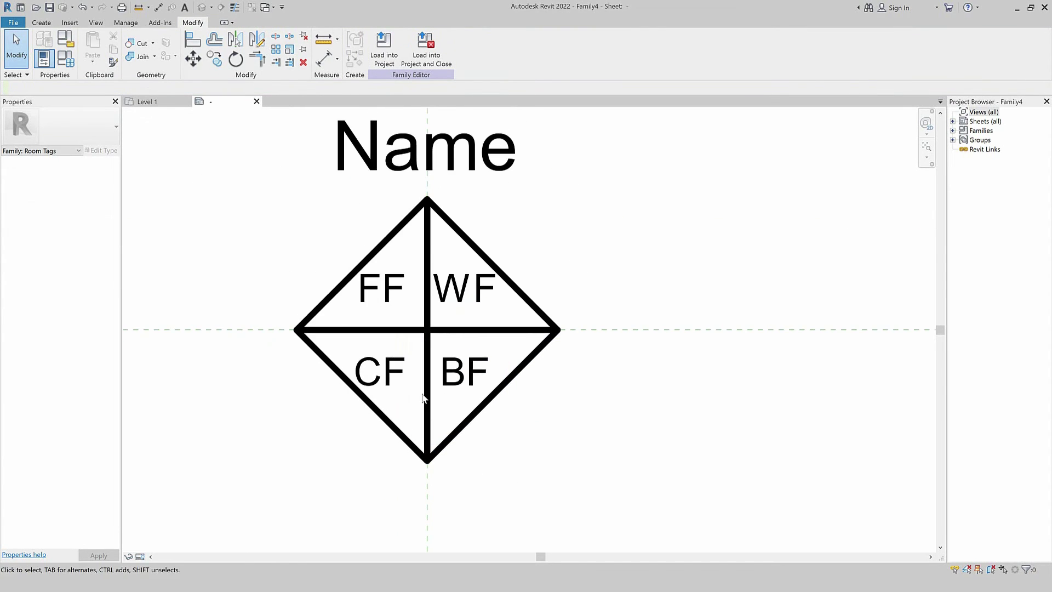
click(385, 303)
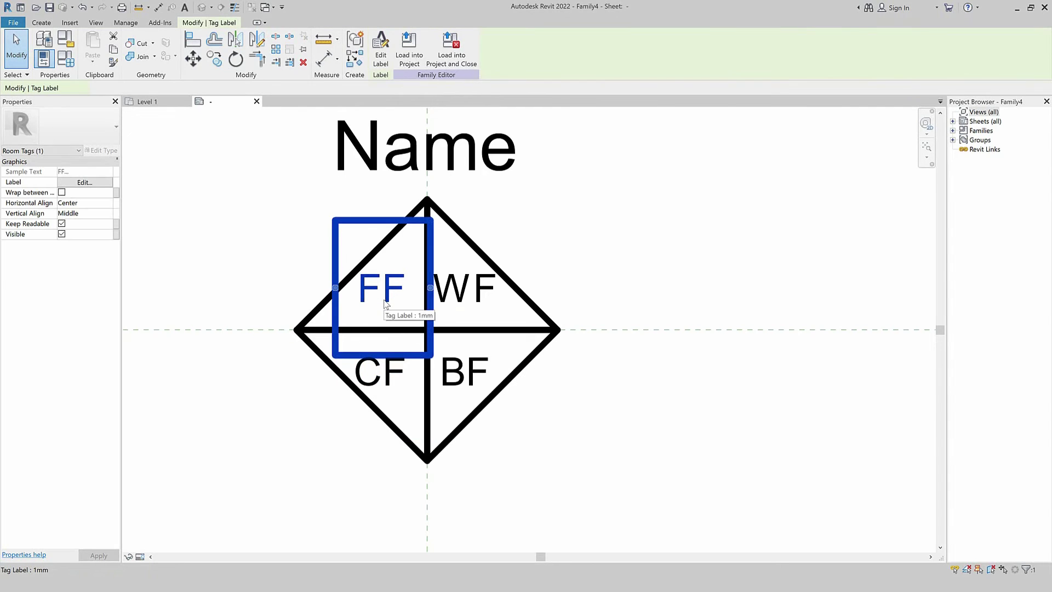
click(101, 151)
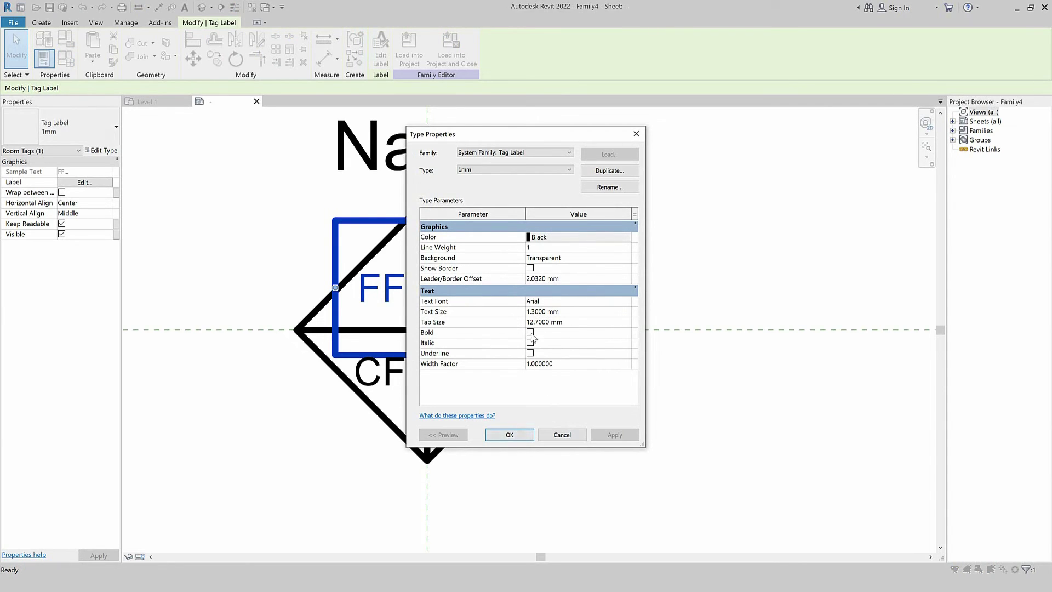
click(505, 437)
click(561, 468)
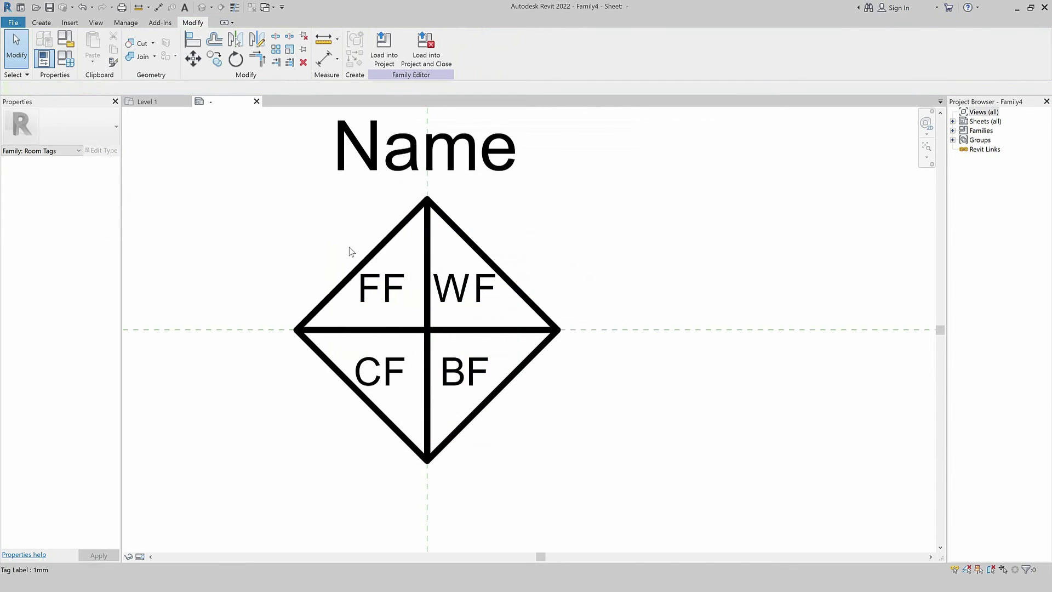
click(390, 168)
click(239, 383)
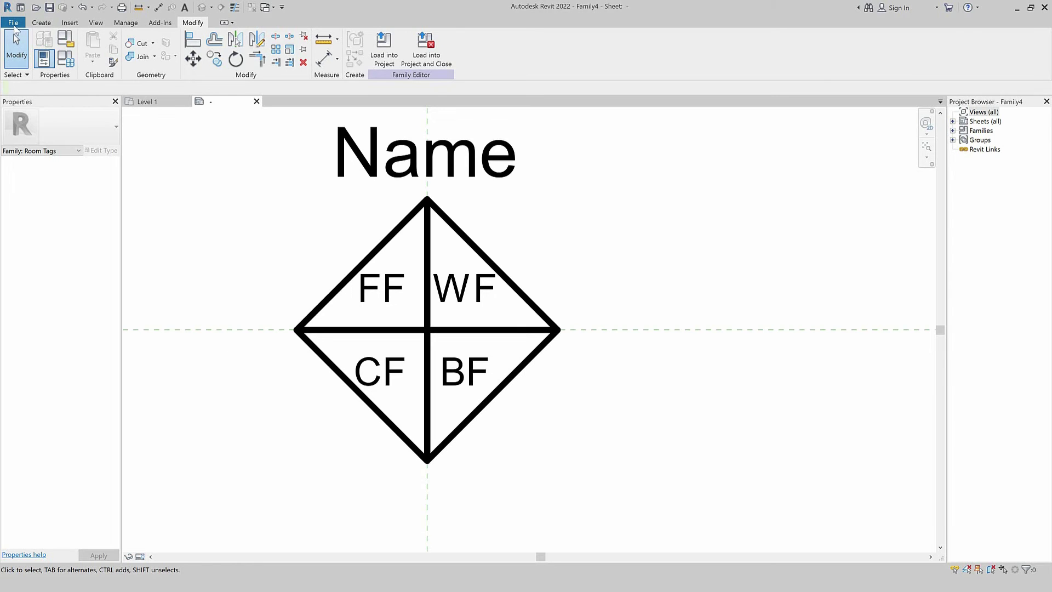
click(14, 22)
Save the family as Room Finish Tag2.rfa in 01-Project and load it into the building project
click(61, 132)
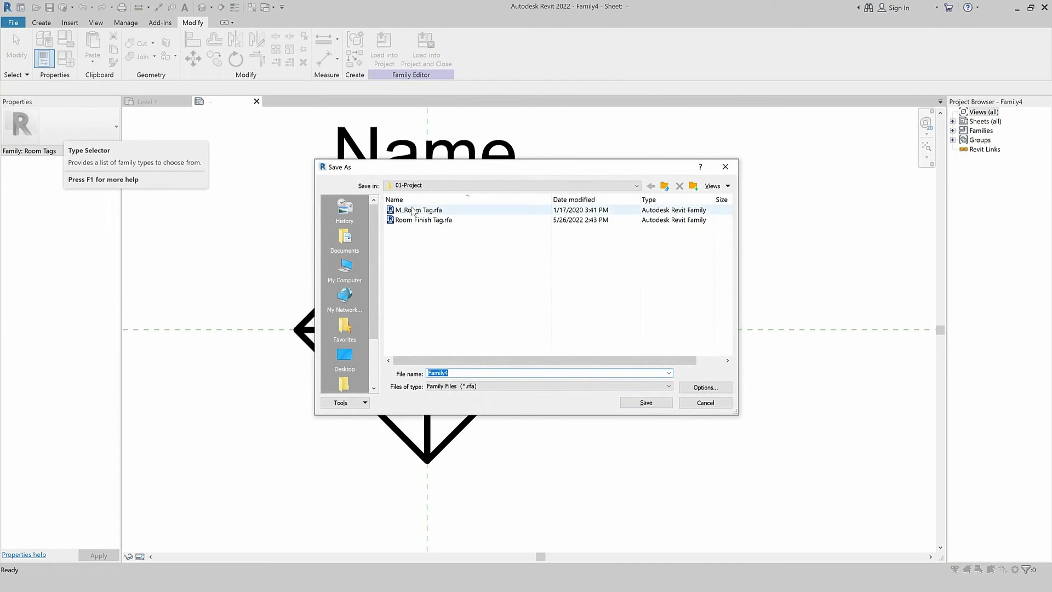
click(412, 220)
drag(429, 374, 433, 400)
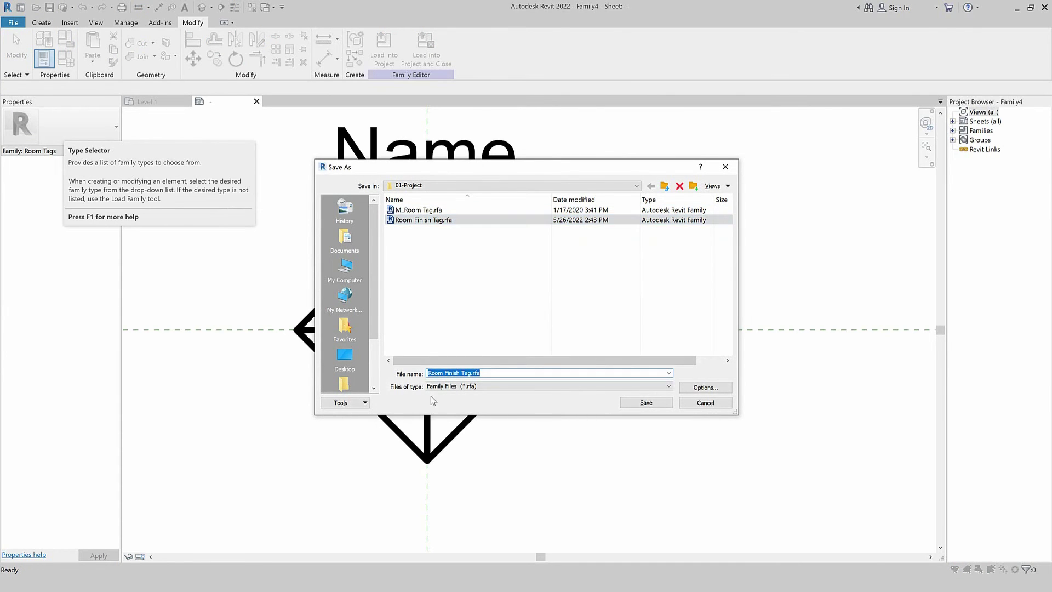
click(427, 373)
click(645, 403)
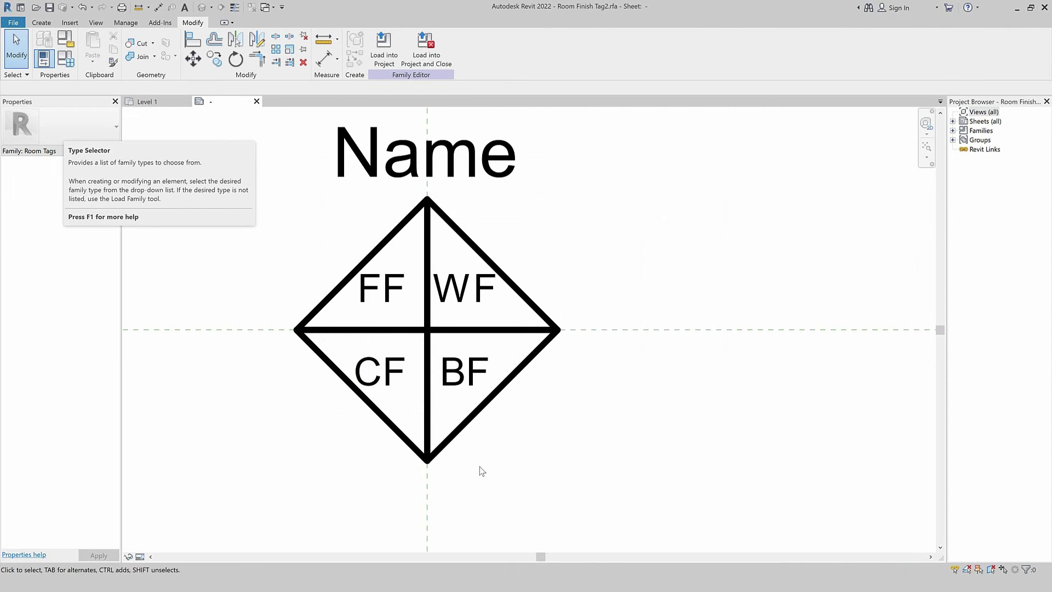
click(384, 48)
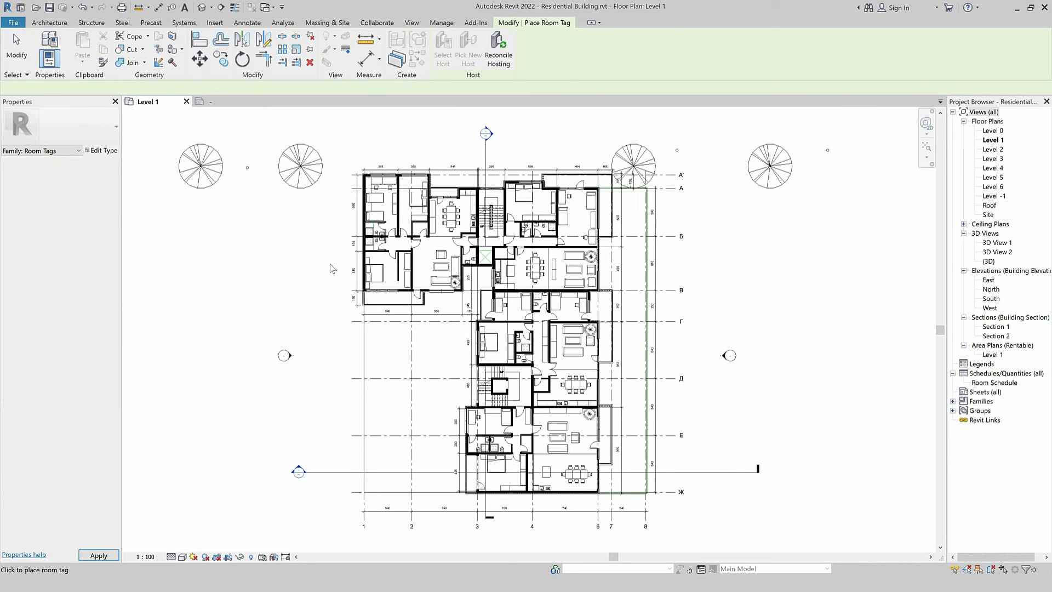
Place a tagged room inside the bed-room space on the Level 1 plan
click(49, 23)
key(Escape)
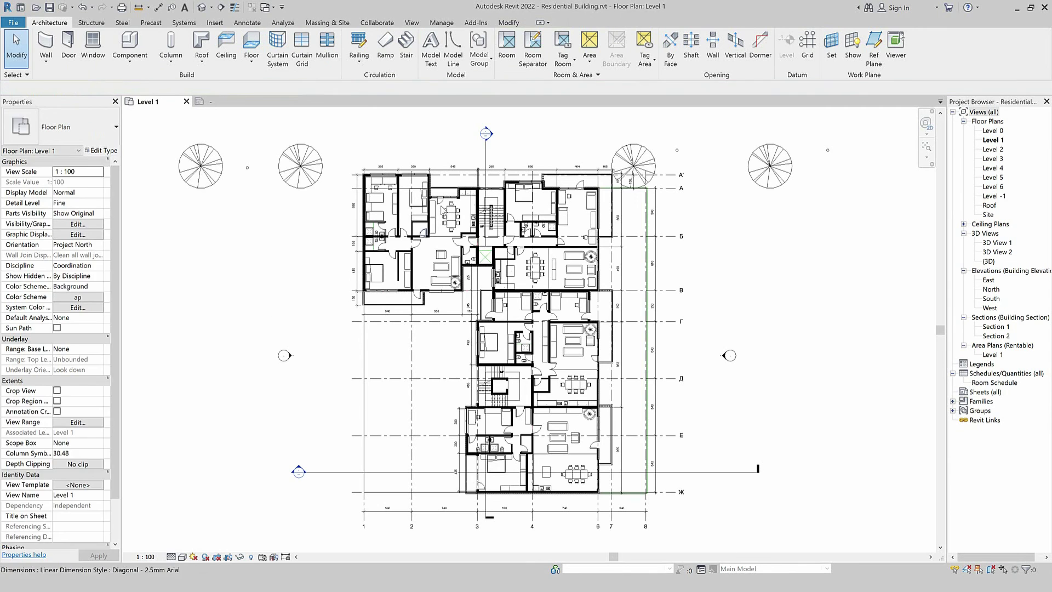
scroll(406, 243, up, 2)
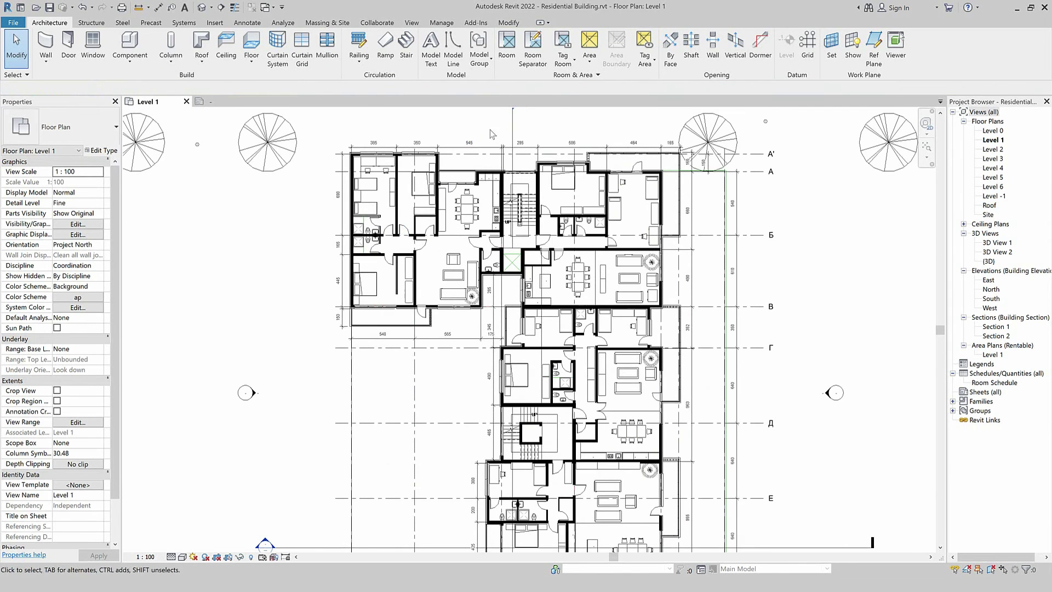
click(505, 61)
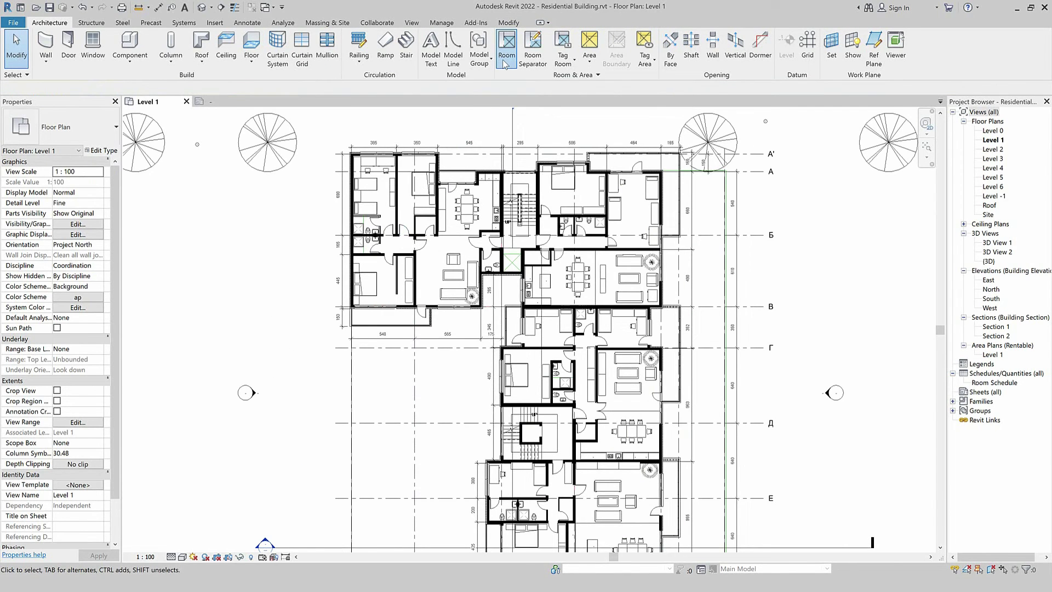
scroll(386, 279, up, 1)
scroll(383, 272, up, 3)
scroll(381, 260, up, 3)
scroll(378, 252, up, 2)
click(378, 247)
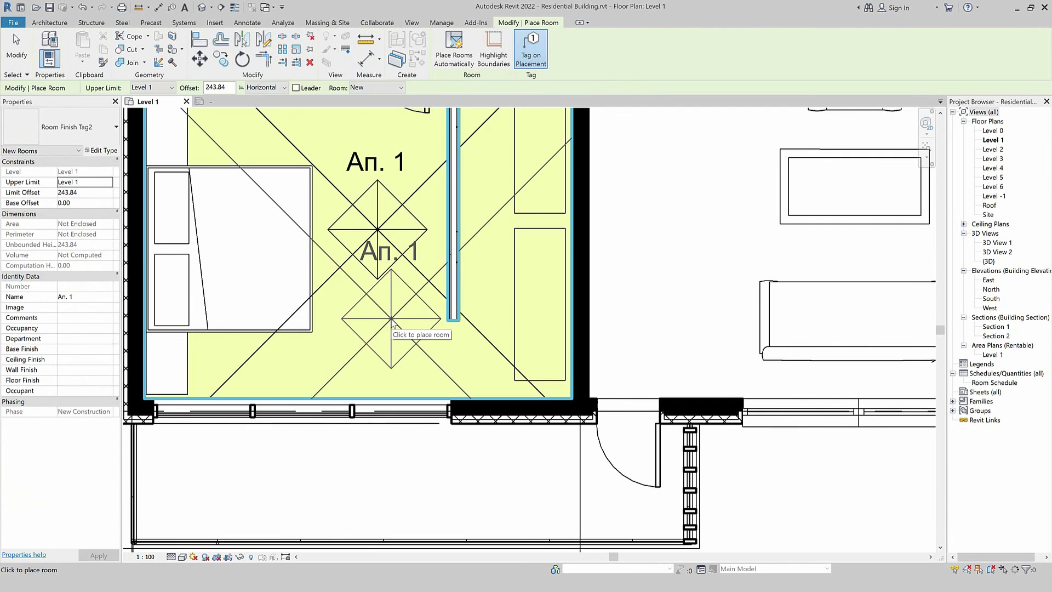
Select the new Room Finish Tag2 tag, then the room Ап. 1 itself
key(Escape)
scroll(391, 319, down, 2)
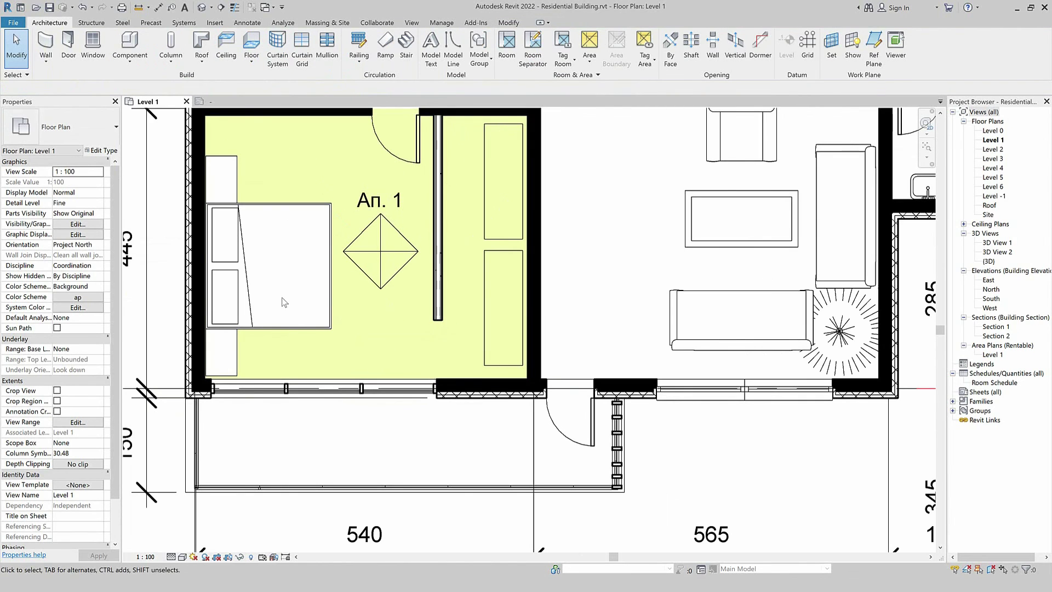
click(375, 287)
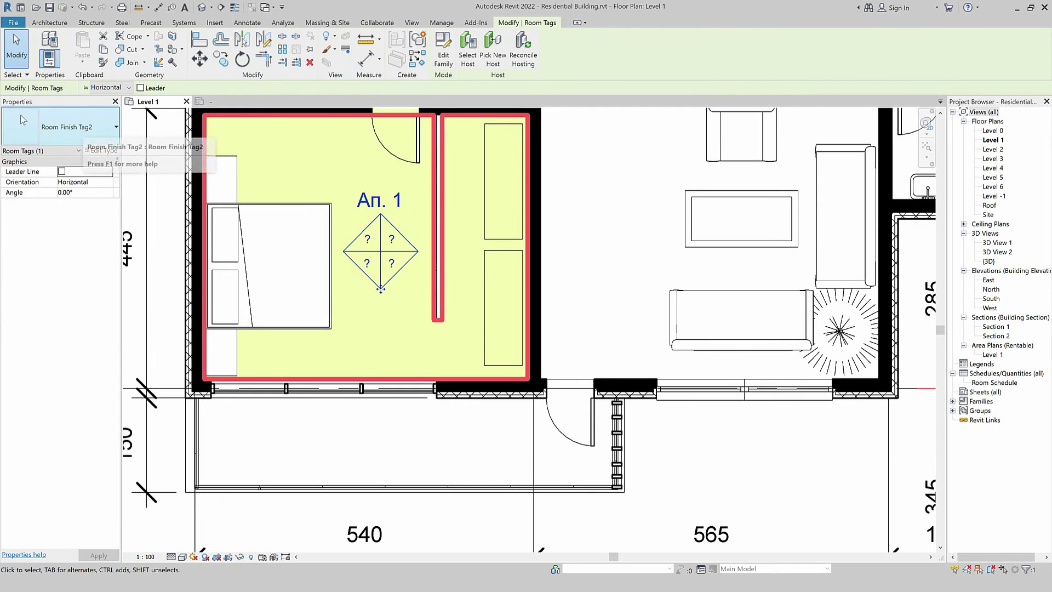
click(465, 340)
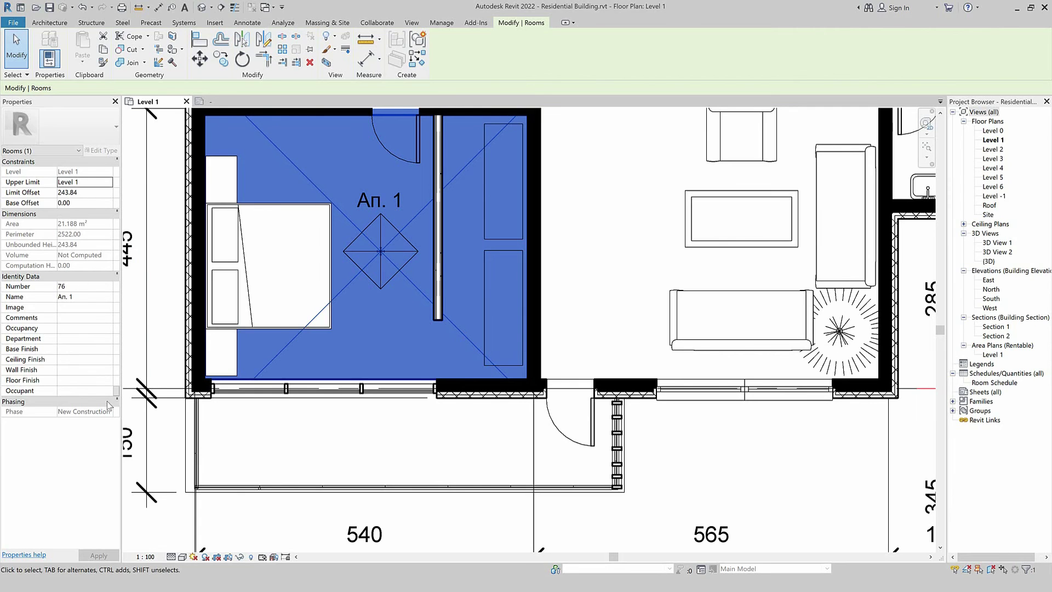
Name the room Bedroom, with Base Finish 2 and Ceiling Finish 3
click(104, 297)
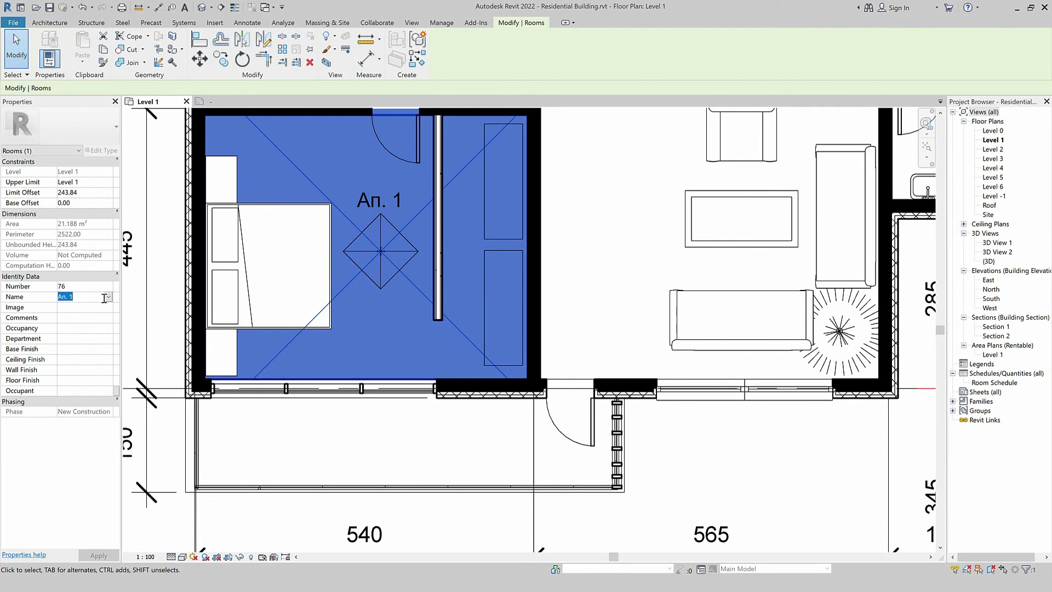
text(Bedroom)
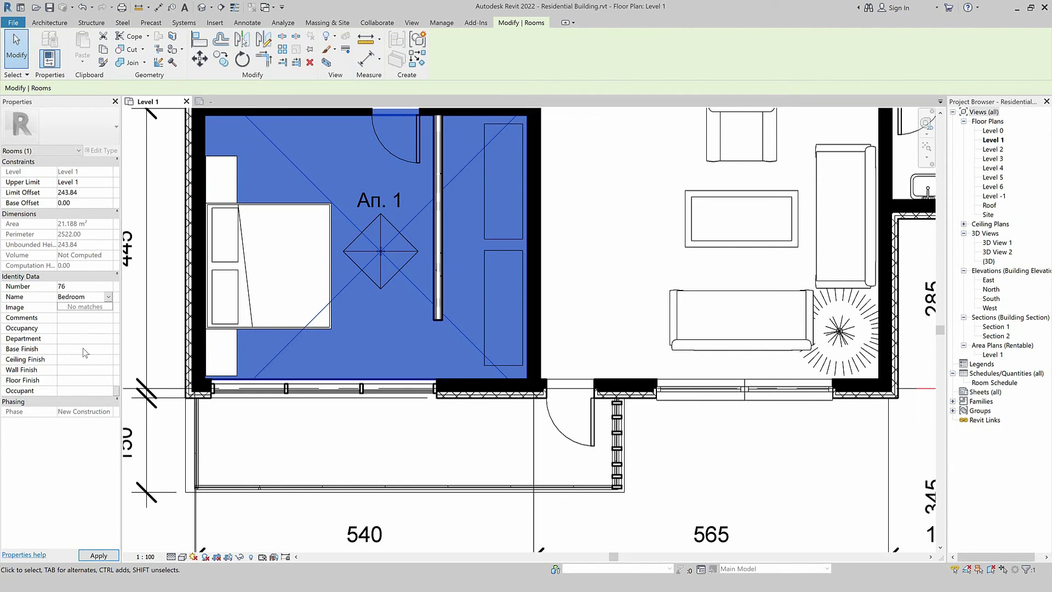
click(85, 349)
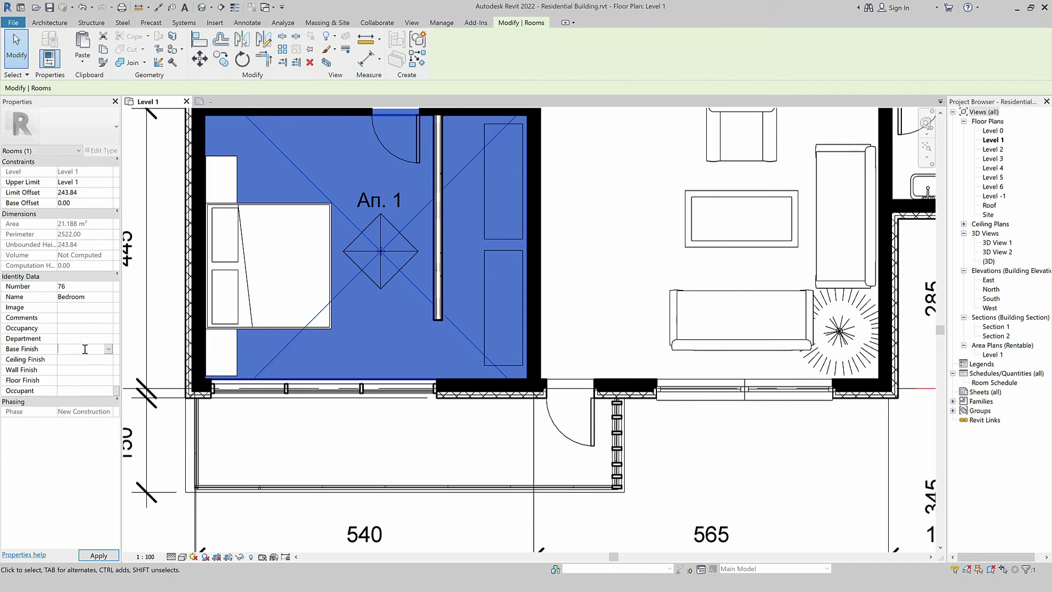
text(2)
click(81, 364)
text(3)
Set Wall Finish 8 and Floor Finish 1, then apply the room properties
click(74, 371)
click(71, 370)
text(8)
click(72, 381)
text(1)
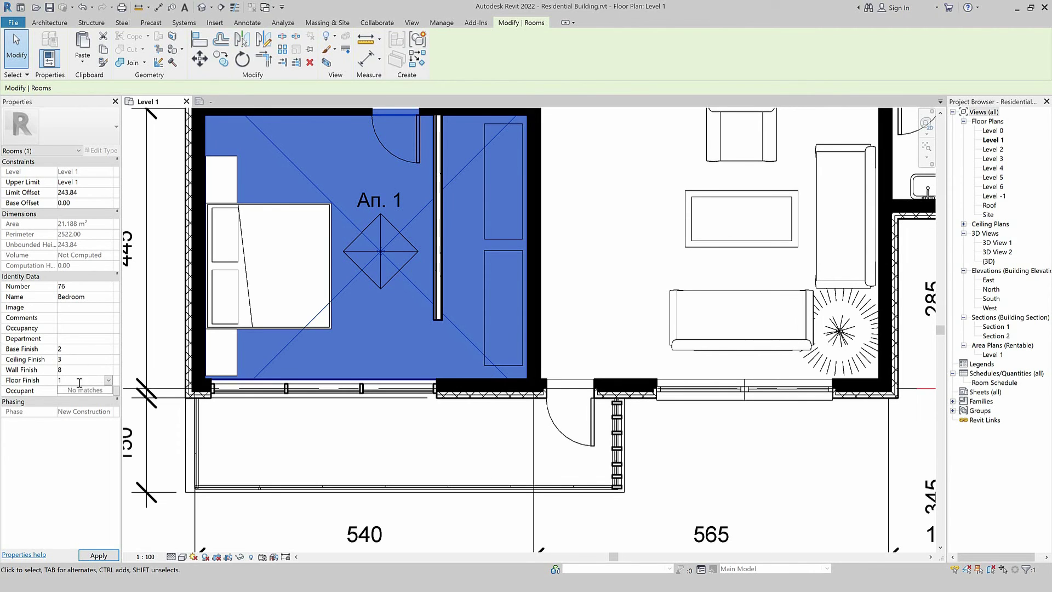
click(91, 472)
click(98, 555)
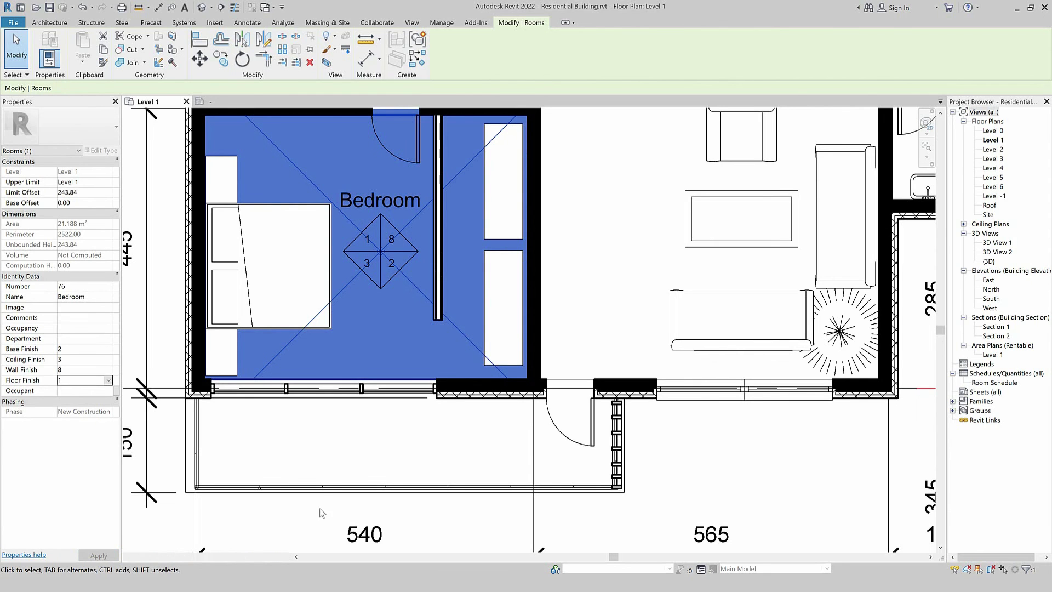
click(323, 446)
scroll(306, 412, down, 2)
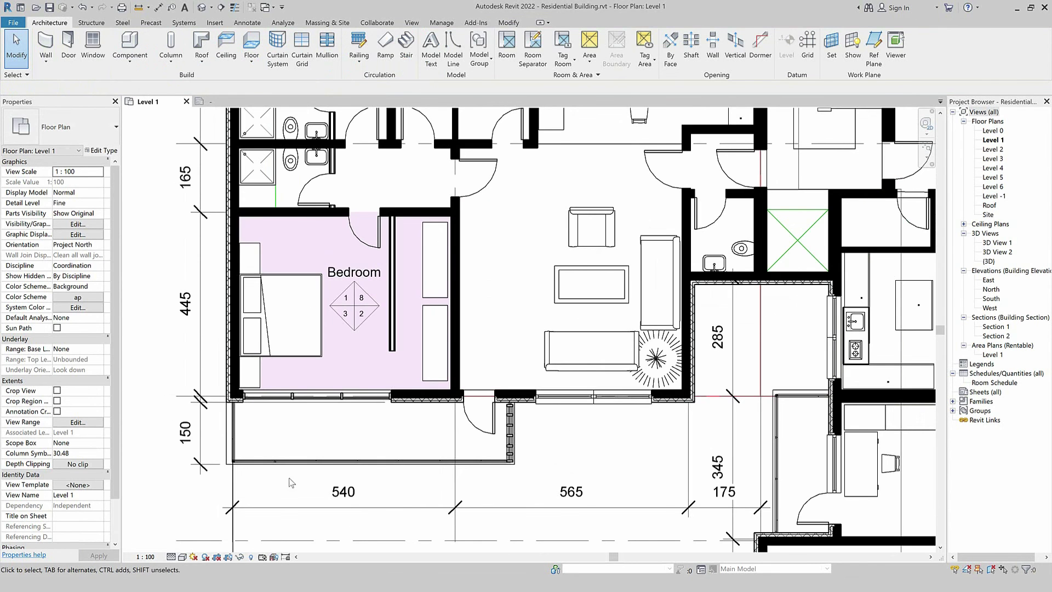
scroll(280, 466, down, 1)
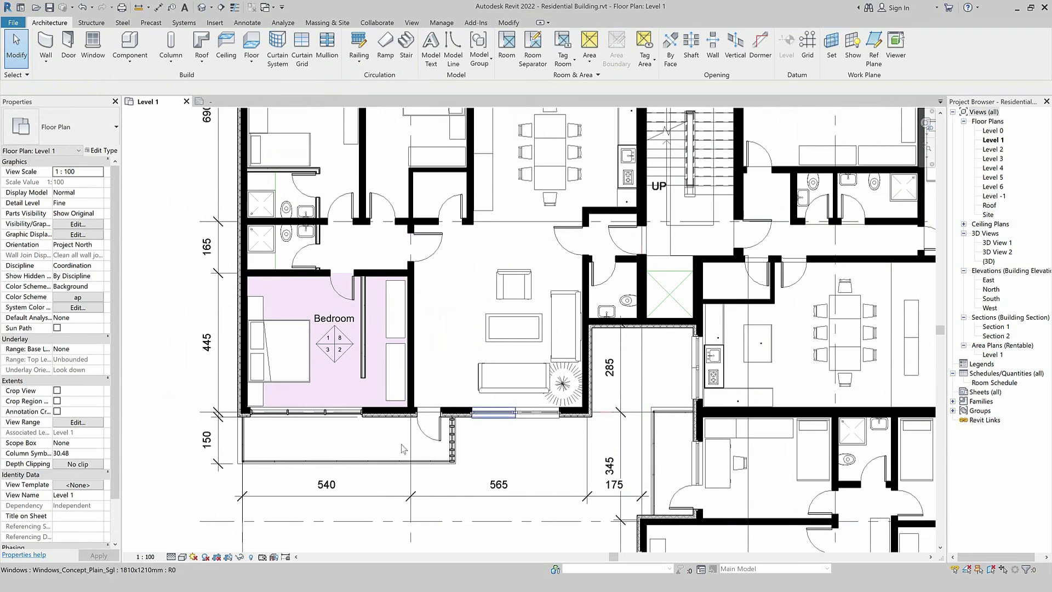